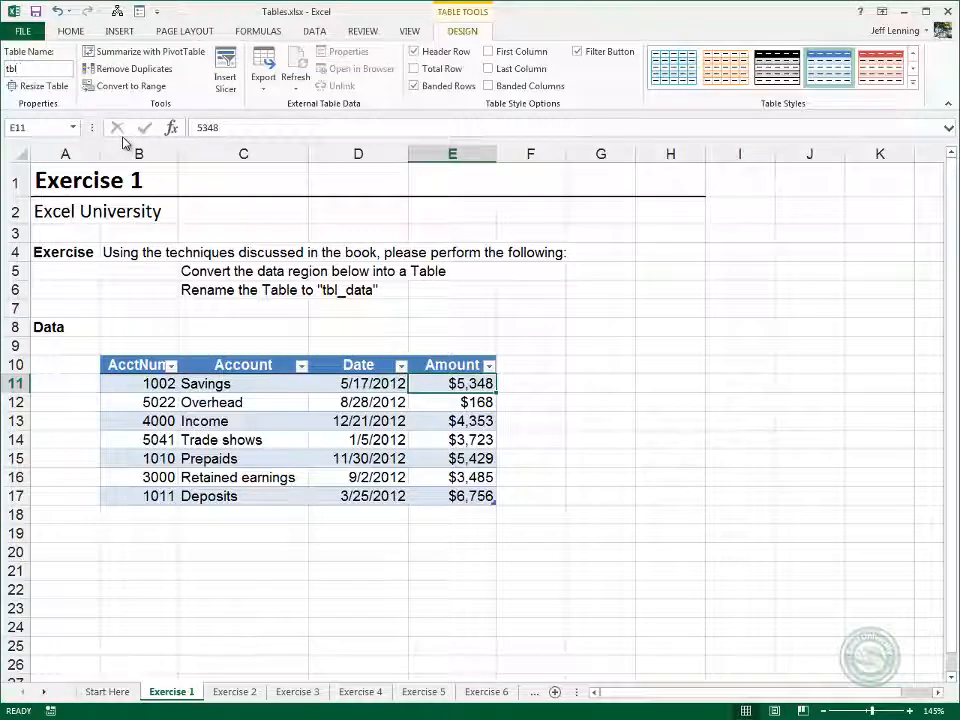
Rename the account data table on the Exercise 1 sheet as tbl_data
{"action": "type", "text": "_data"}
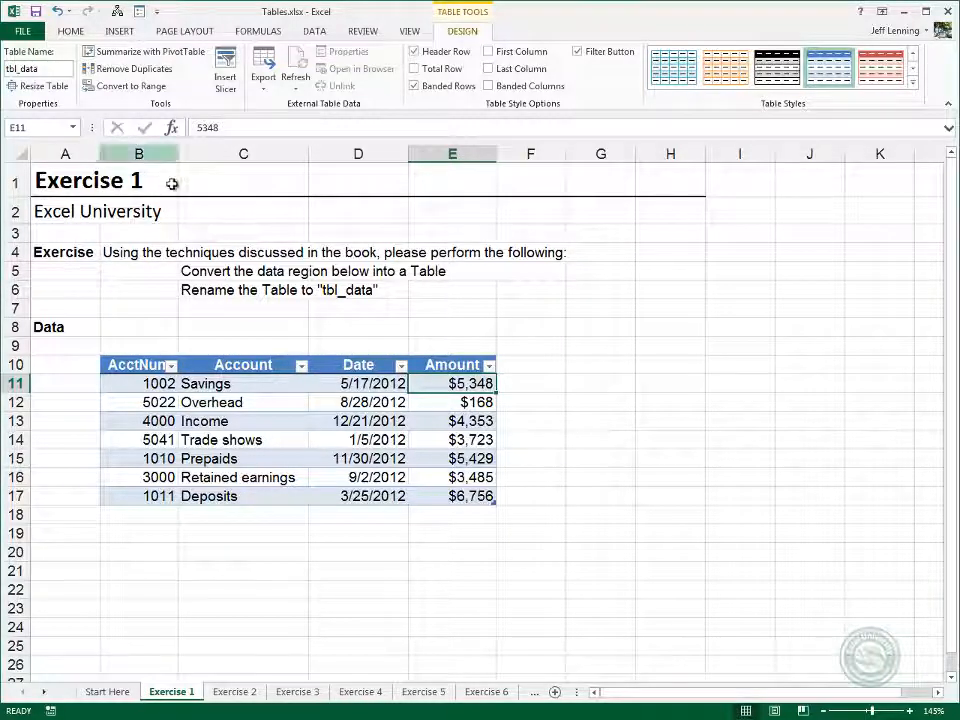
{"action": "left_click", "coordinate": [292, 382]}
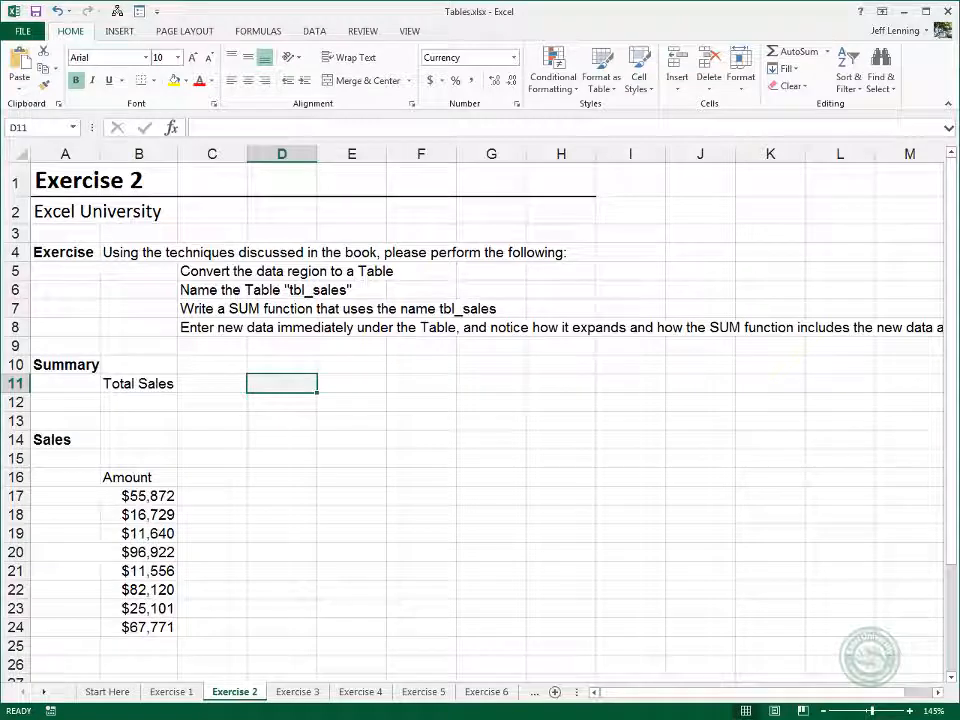
On the Exercise 2 sheet, convert the Amount data in B16:B24 into a table with headers and name it tbl_sales
{"action": "left_click", "coordinate": [136, 494]}
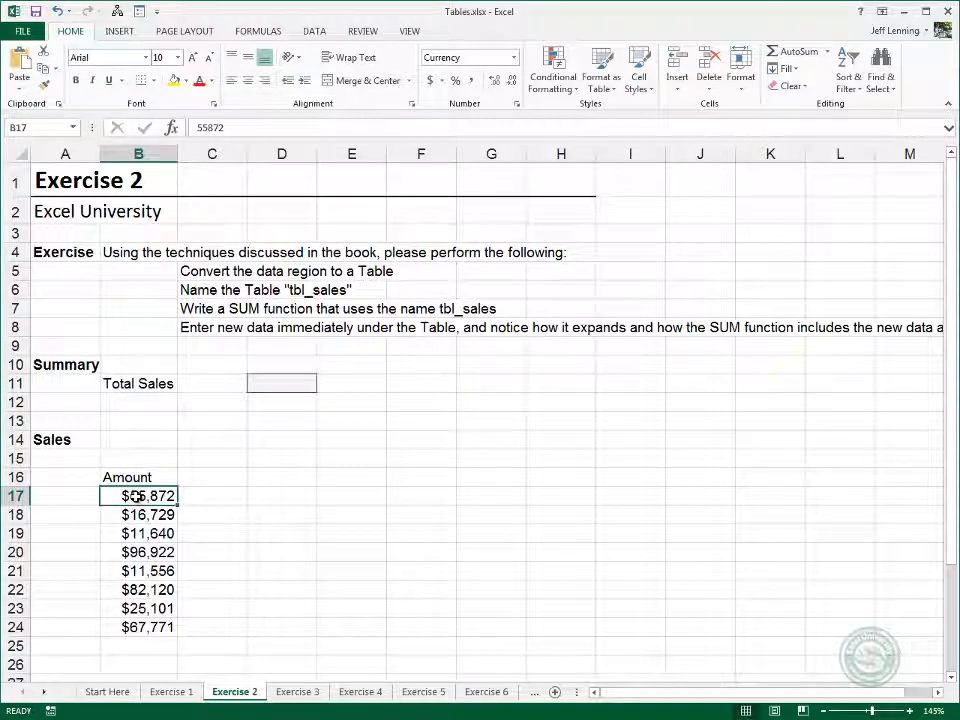
{"action": "left_click", "coordinate": [115, 31]}
{"action": "left_click", "coordinate": [130, 66]}
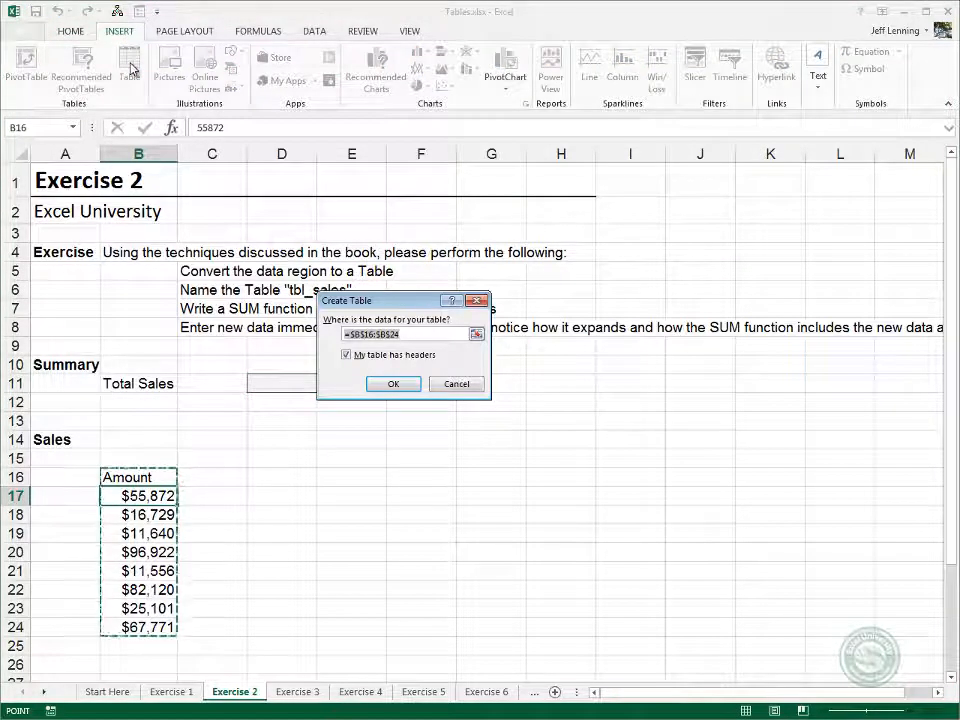
{"action": "key", "text": "Return"}
{"action": "left_click", "coordinate": [50, 72]}
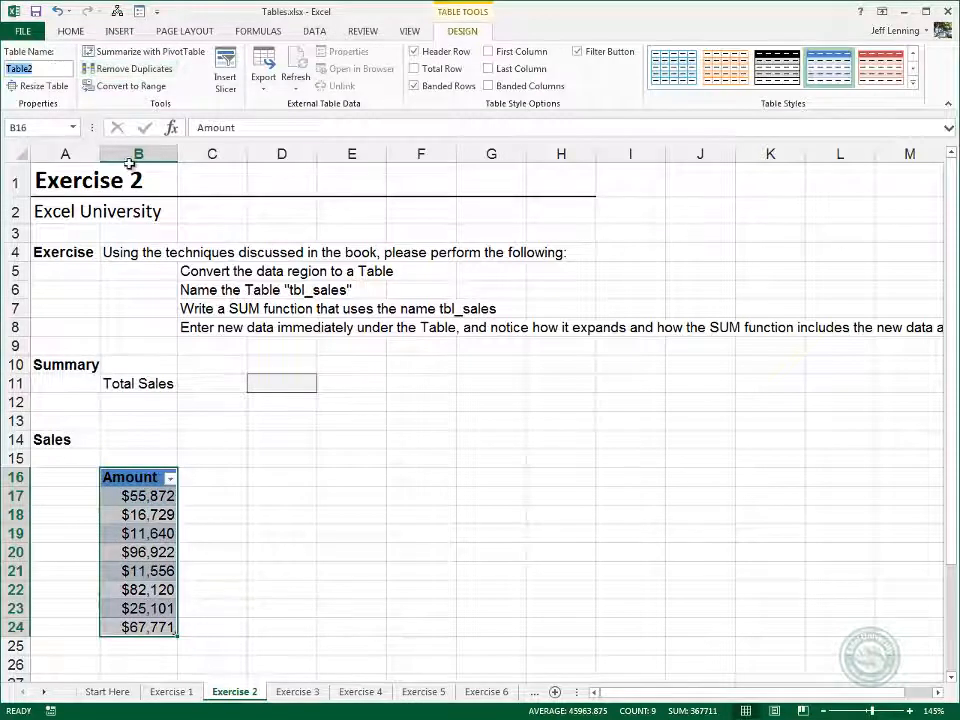
{"action": "type", "text": "tbl_sales"}
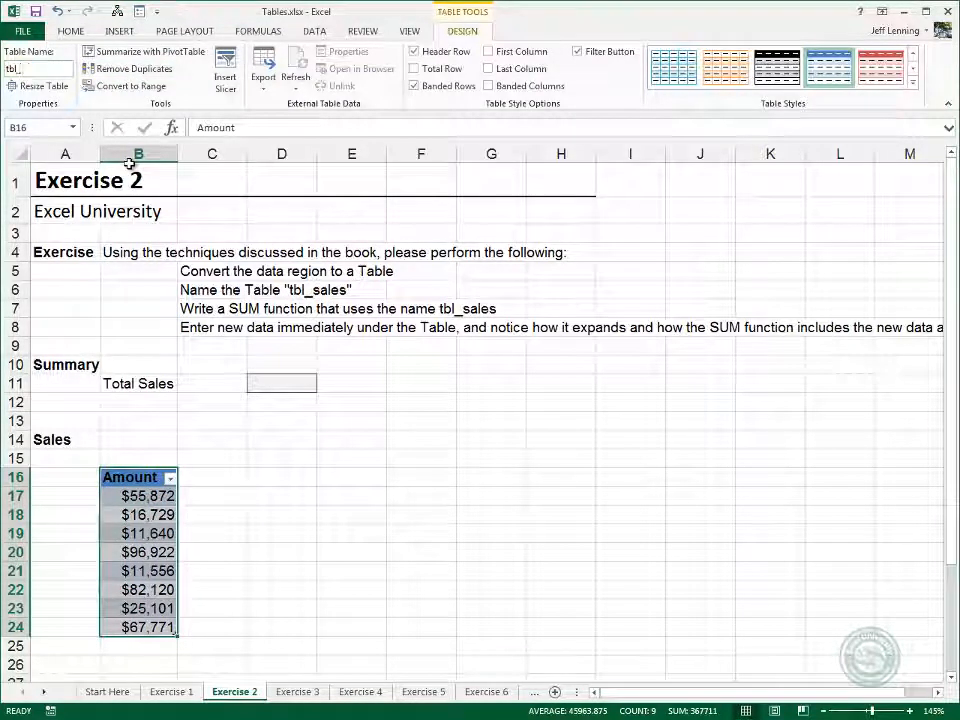
{"action": "key", "text": "Return"}
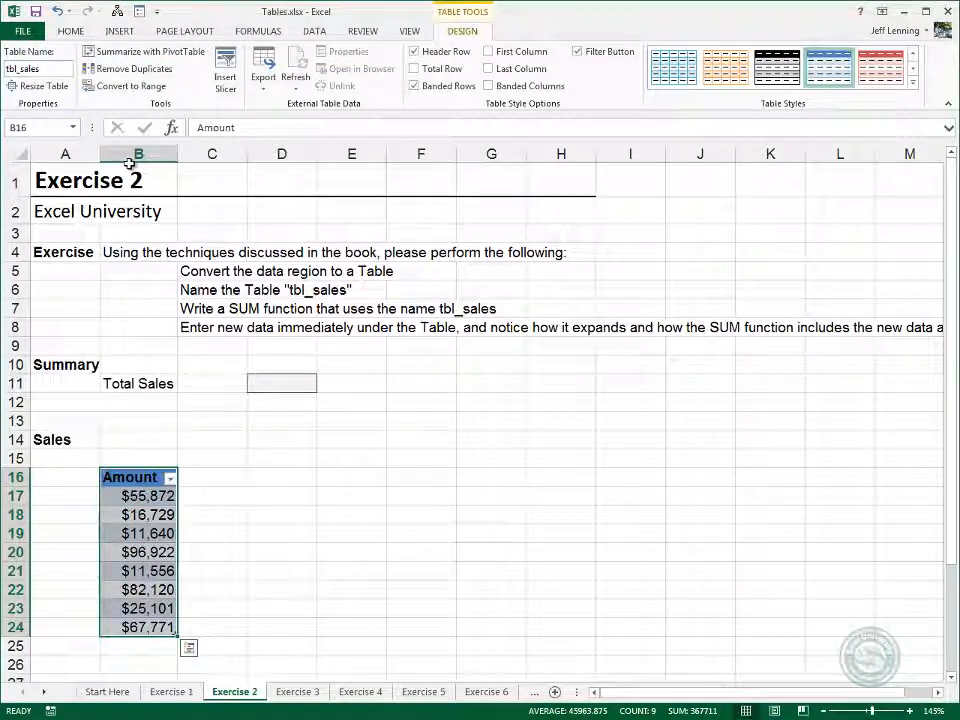
Enter =SUM(tbl_sales) in the Total Sales cell D11 and check which range the formula references
{"action": "left_click", "coordinate": [277, 386]}
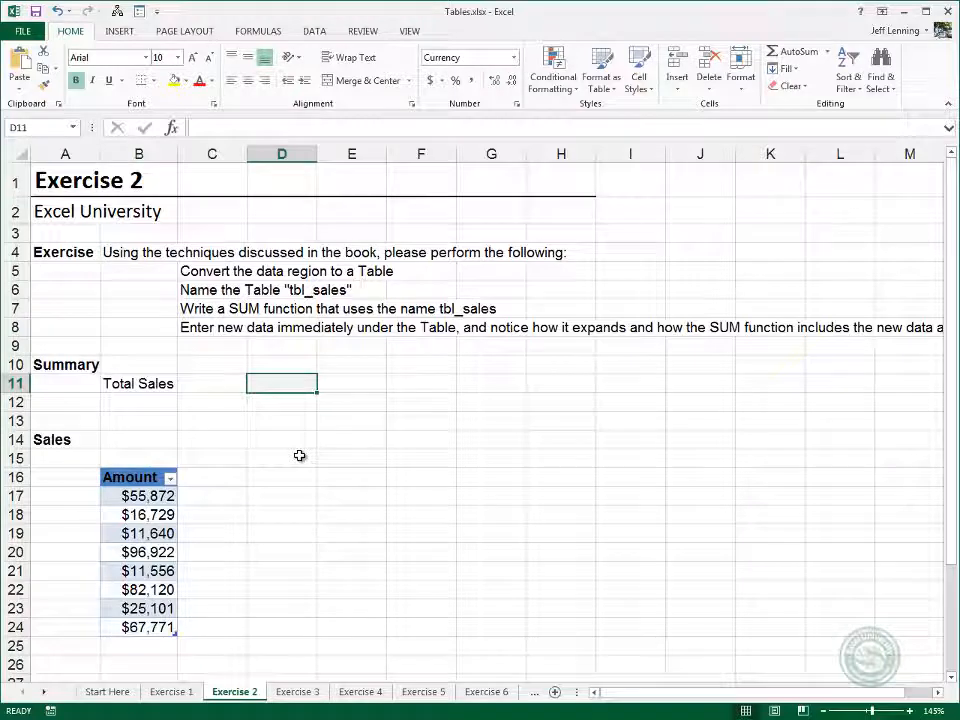
{"action": "type", "text": "=sum("}
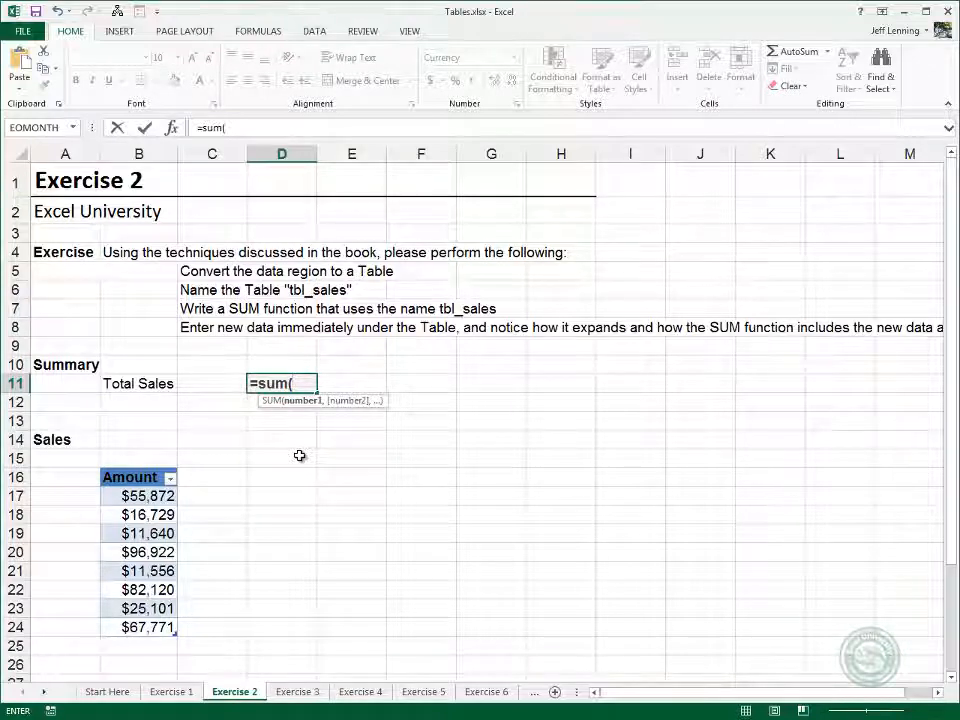
{"action": "type", "text": "tbl"}
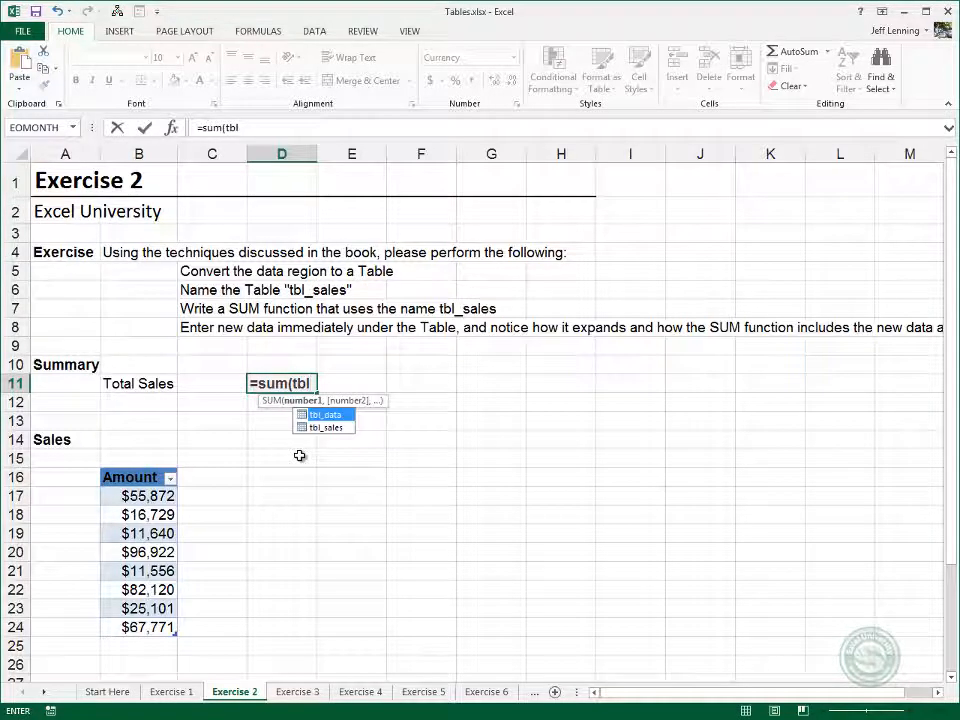
{"action": "key", "text": "Down"}
{"action": "key", "text": "Tab"}
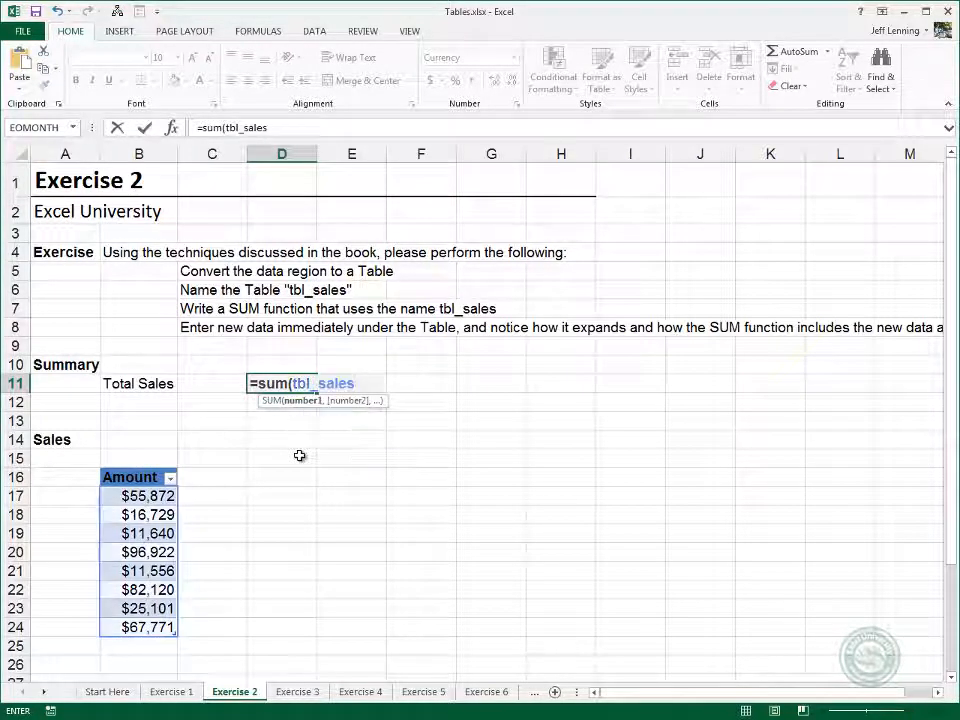
{"action": "type", "text": ")"}
{"action": "key", "text": "Return"}
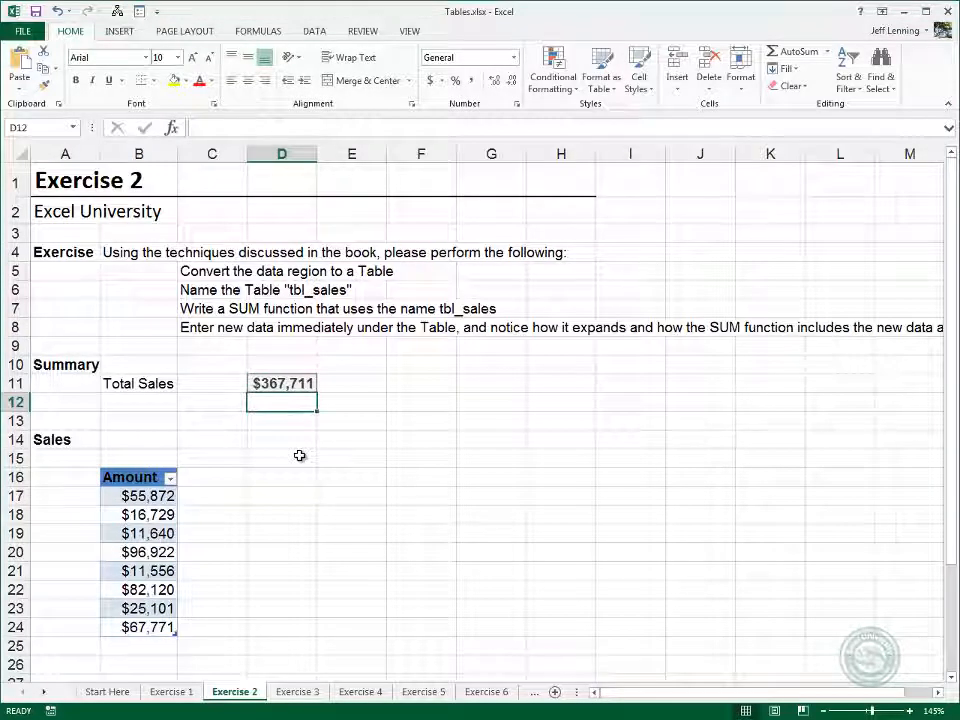
{"action": "key", "text": "Up"}
{"action": "key", "text": "F2"}
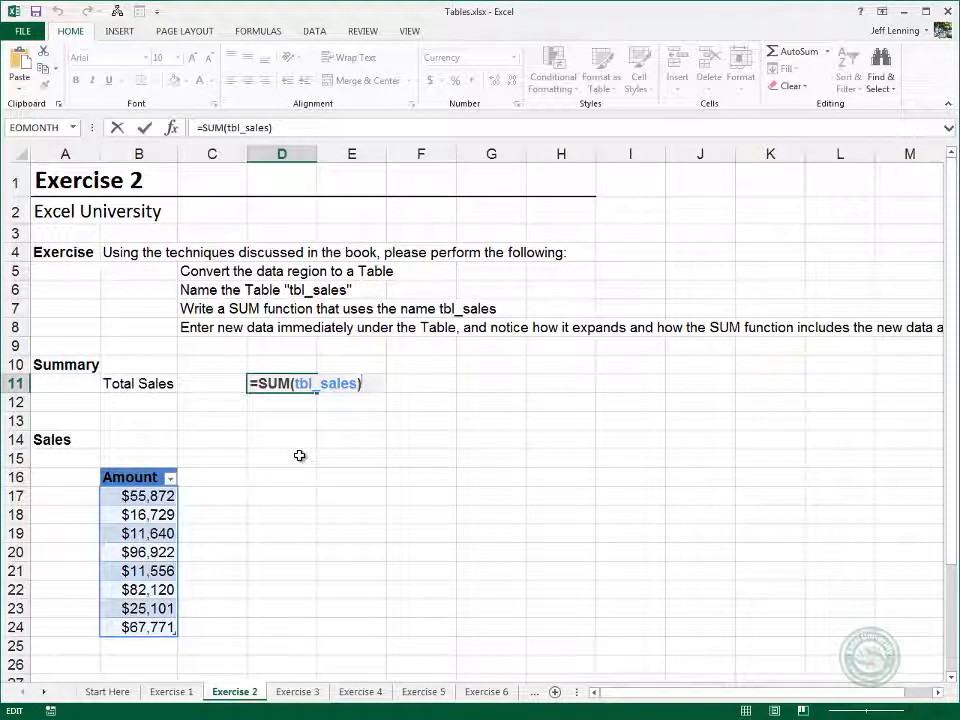
{"action": "key", "text": "Escape"}
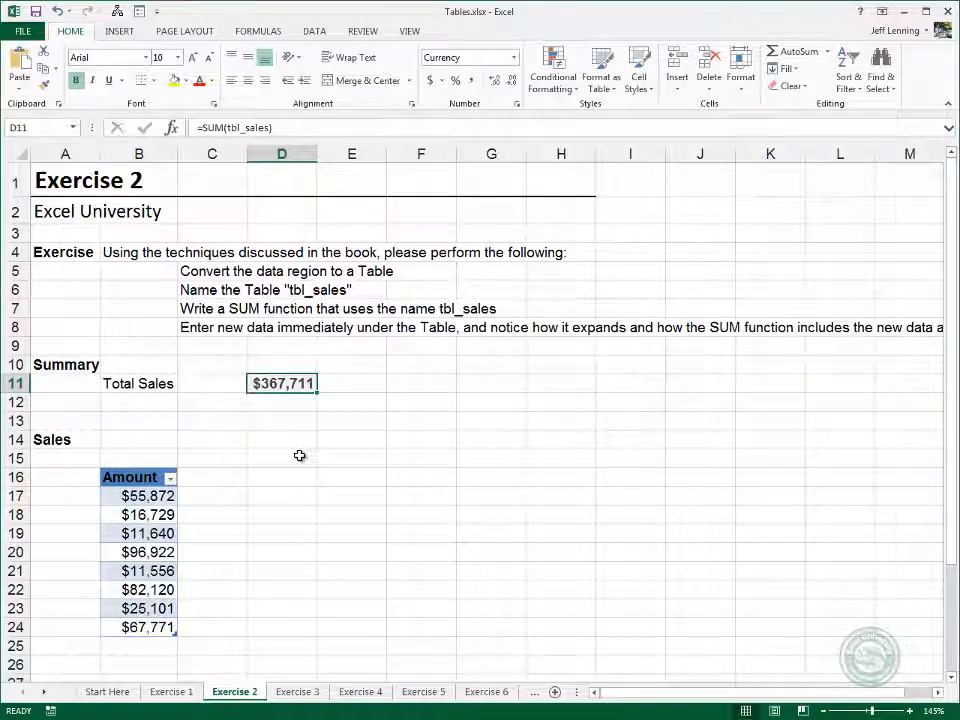
Add an amount of 50000 in B25 directly below the sales table and recheck the Total Sales formula in D11
{"action": "key", "text": "Left"}
{"action": "key", "text": "Left"}
{"action": "key", "text": "ctrl+Down"}
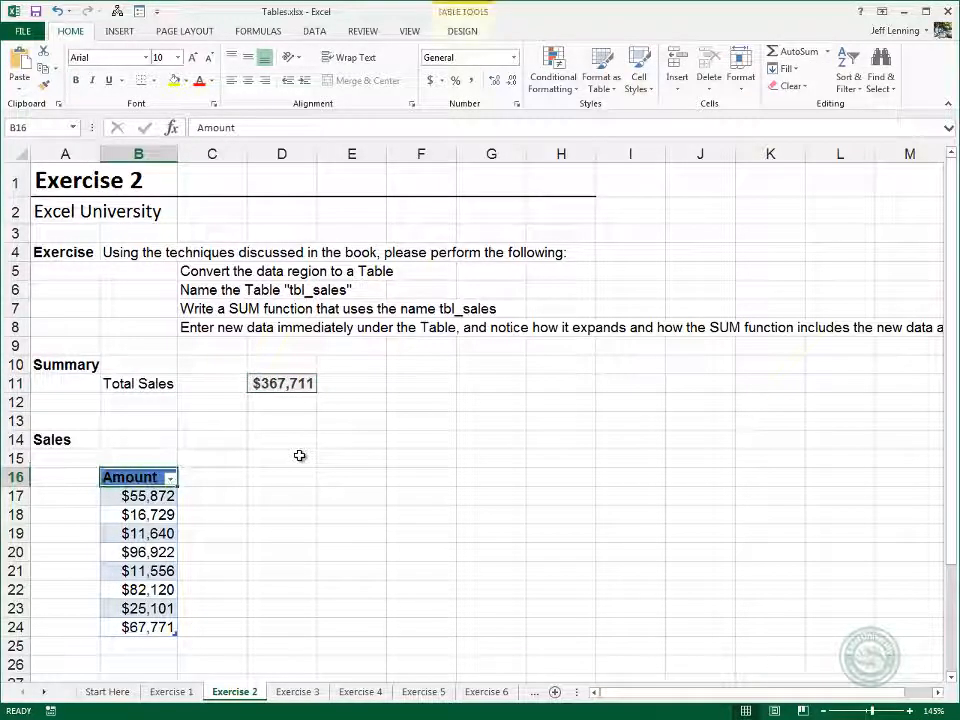
{"action": "key", "text": "ctrl+Down"}
{"action": "key", "text": "Down"}
{"action": "type", "text": "50000"}
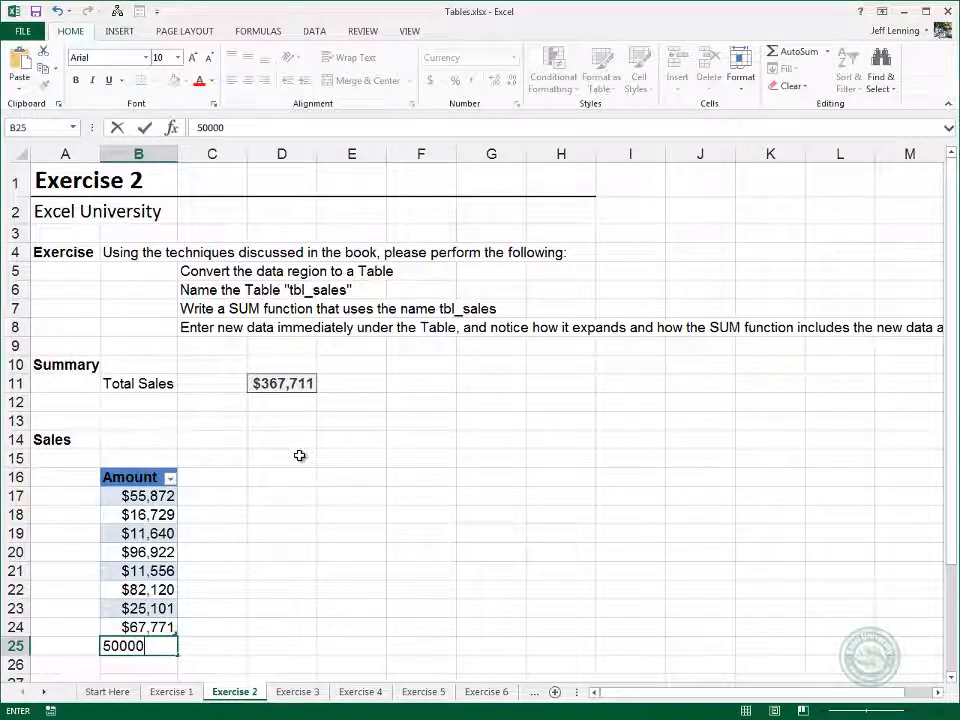
{"action": "key", "text": "Return"}
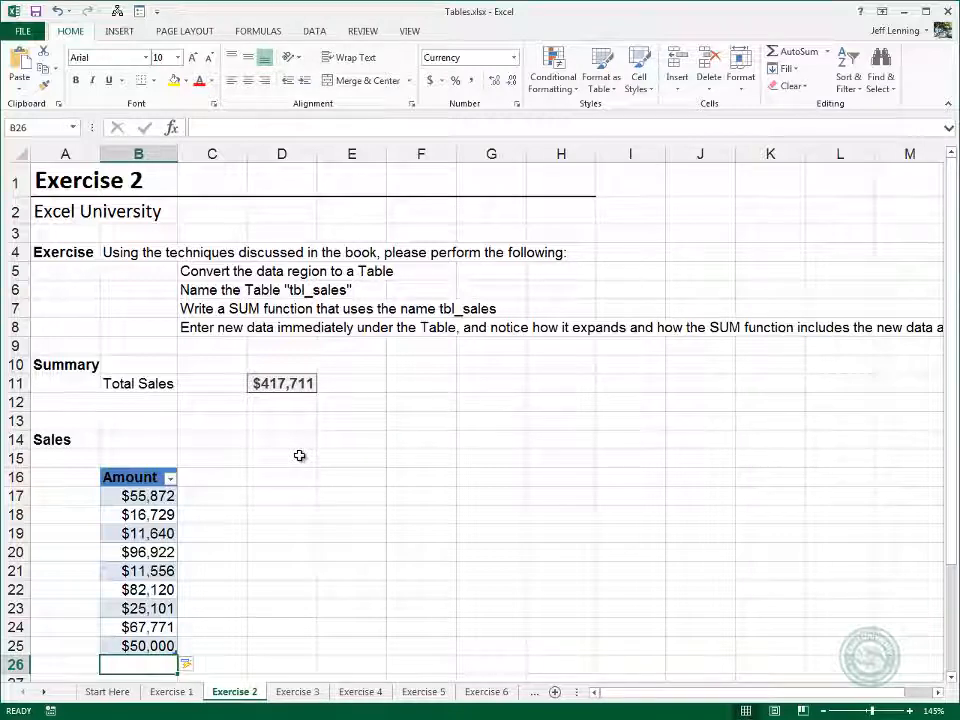
{"action": "key", "text": "Right"}
{"action": "key", "text": "Right"}
{"action": "key", "text": "ctrl+Up"}
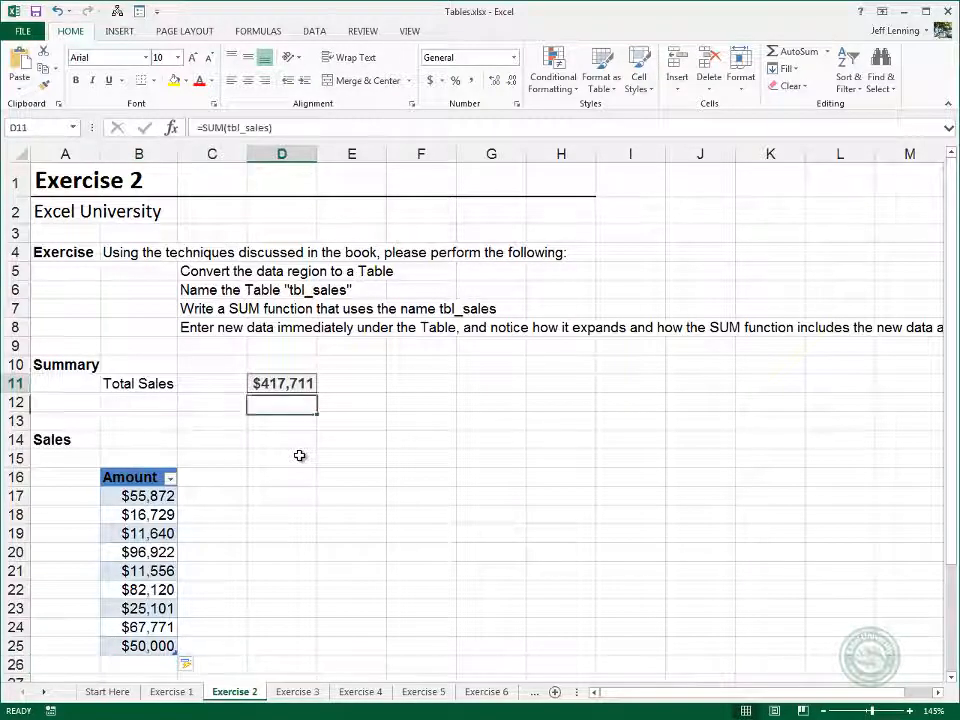
{"action": "key", "text": "F2"}
{"action": "key", "text": "Escape"}
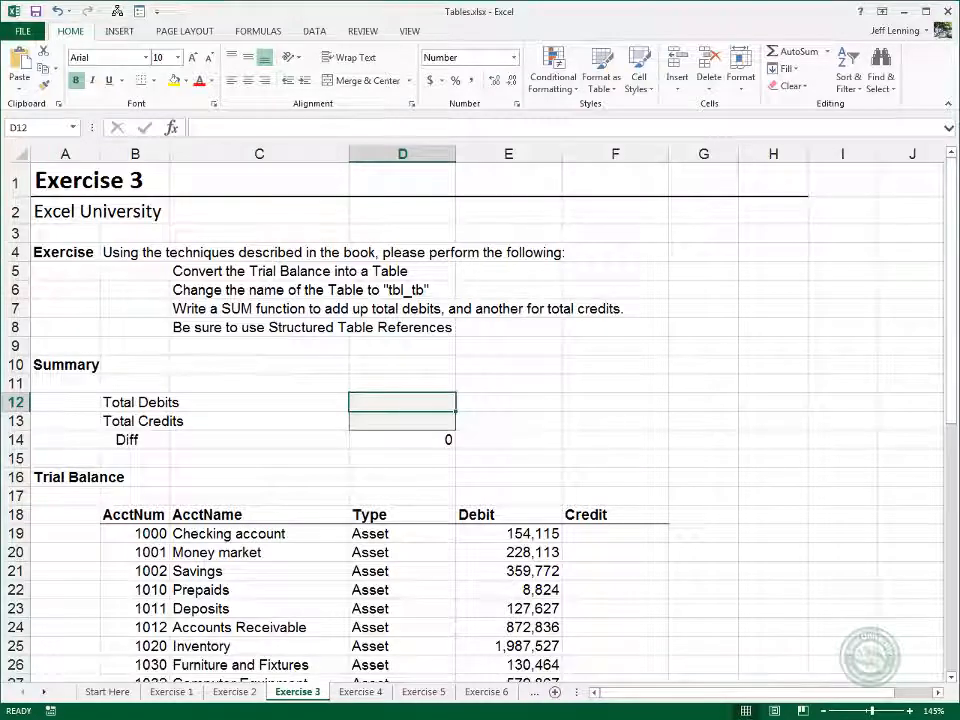
On the Exercise 3 sheet, convert the trial balance in B18:F50 into a table with headers and name it tbl_tb
{"action": "left_click", "coordinate": [136, 537]}
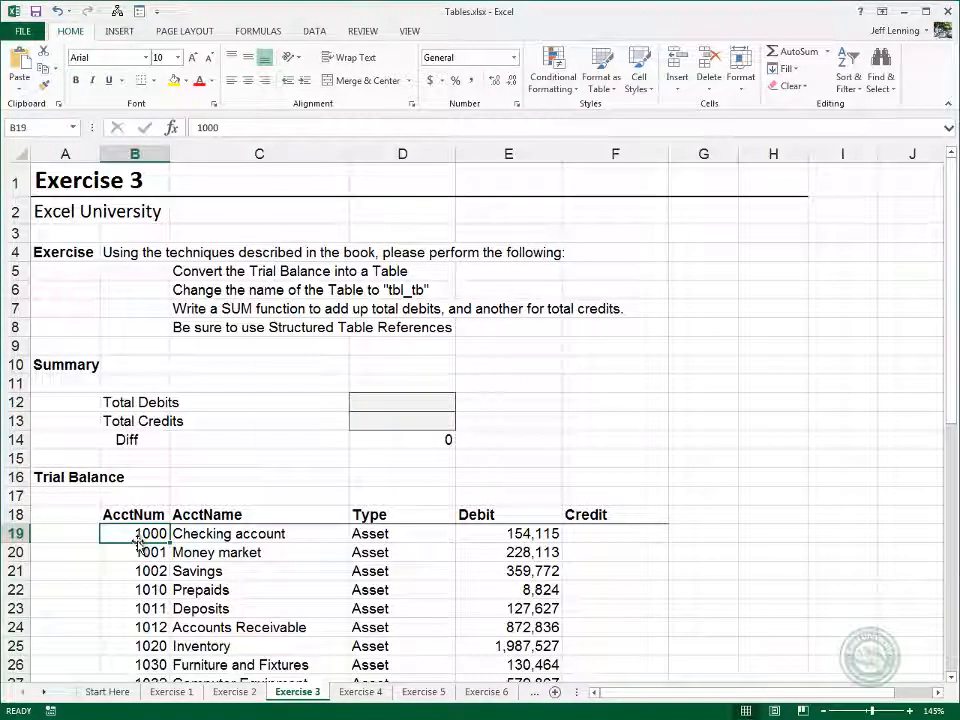
{"action": "key", "text": "ctrl+t"}
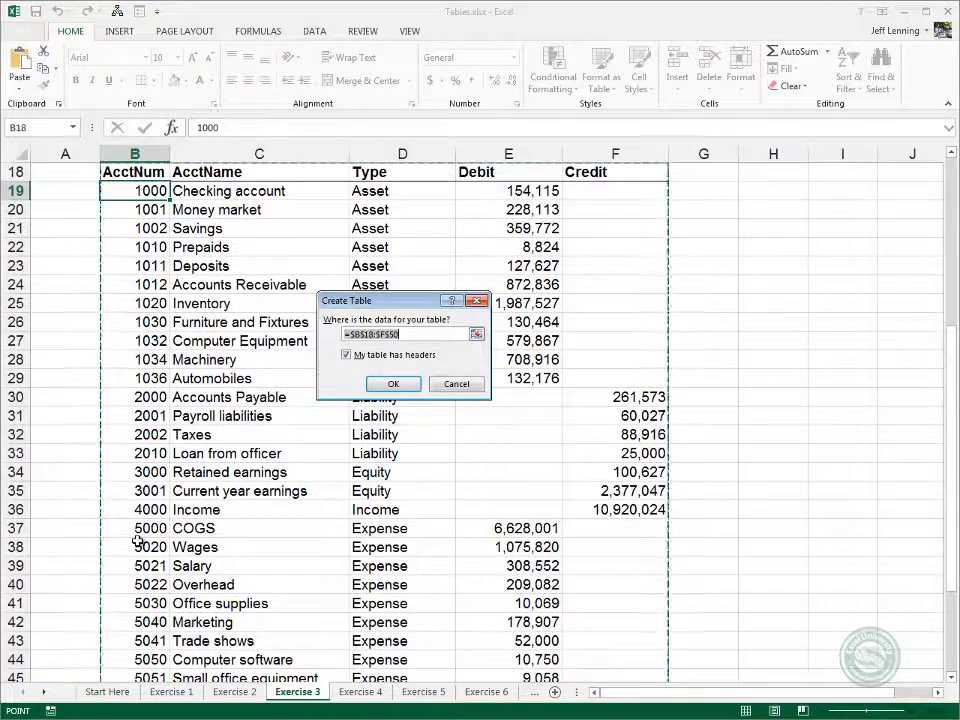
{"action": "key", "text": "Return"}
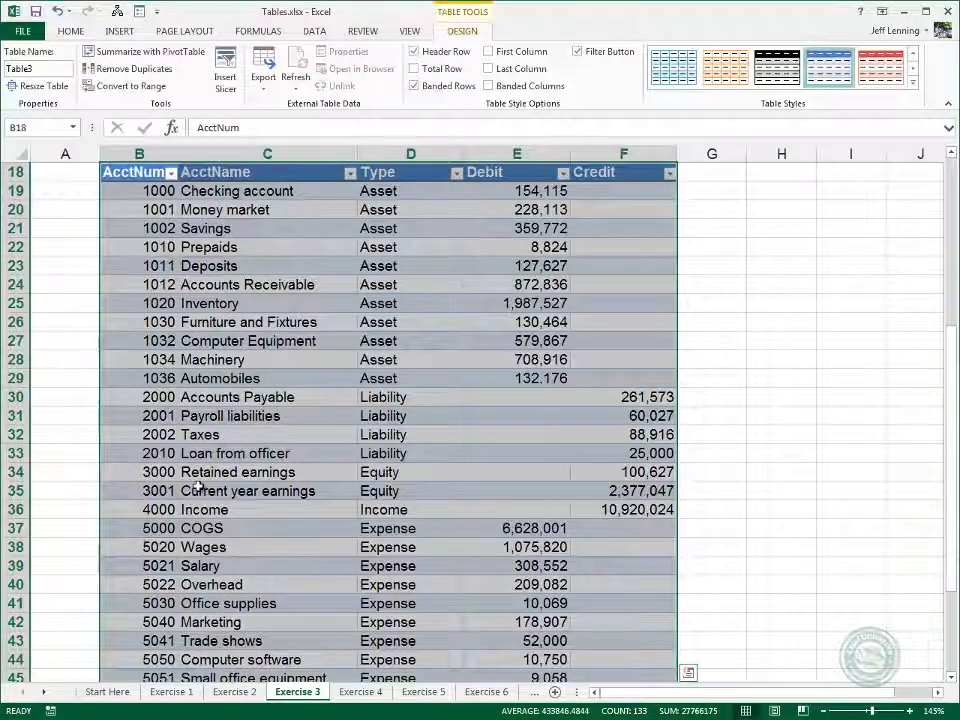
{"action": "scroll", "coordinate": [199, 489], "scroll_direction": "up", "scroll_amount": 4}
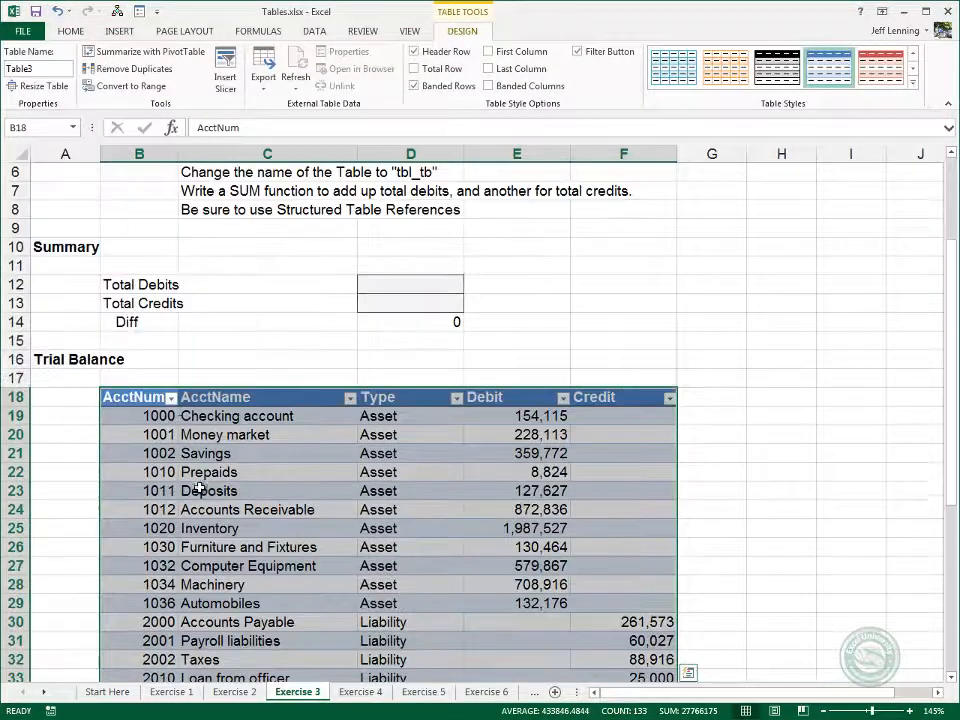
{"action": "left_click", "coordinate": [55, 69]}
{"action": "type", "text": "tbl"}
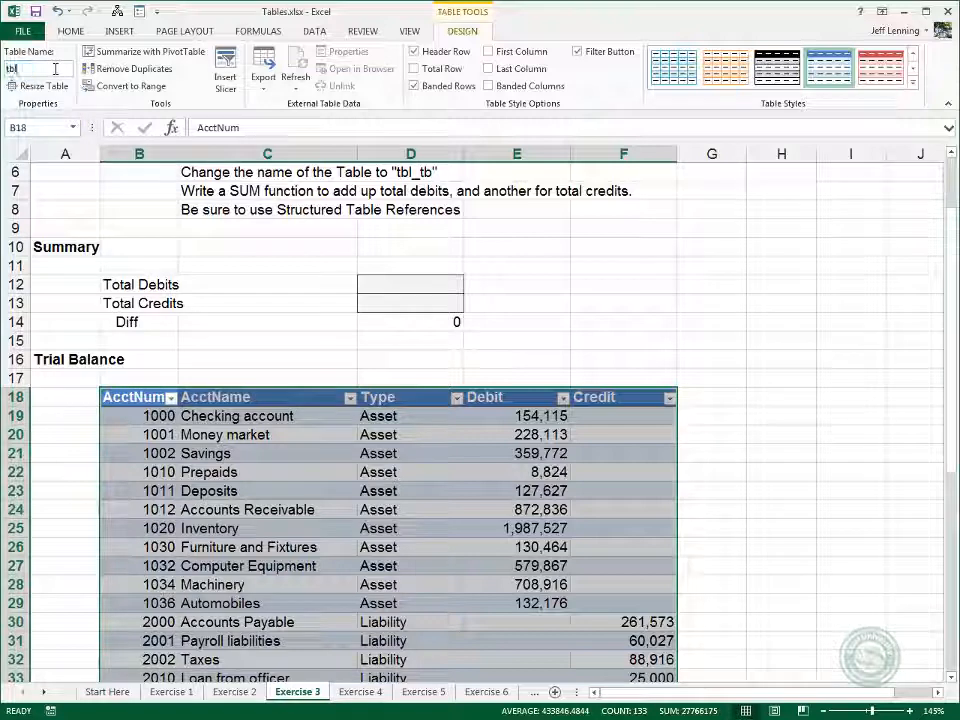
{"action": "type", "text": "_tb"}
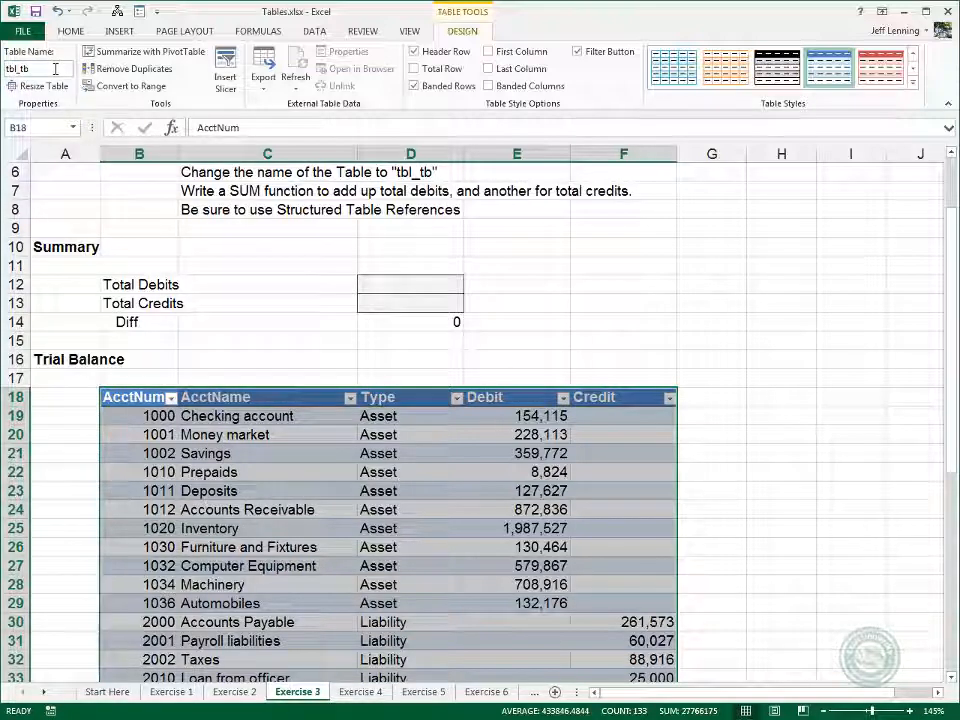
Enter =SUM(tbl_tb[Debit]) in the Total Debits cell D12 and check which range the formula references
{"action": "left_click", "coordinate": [395, 286]}
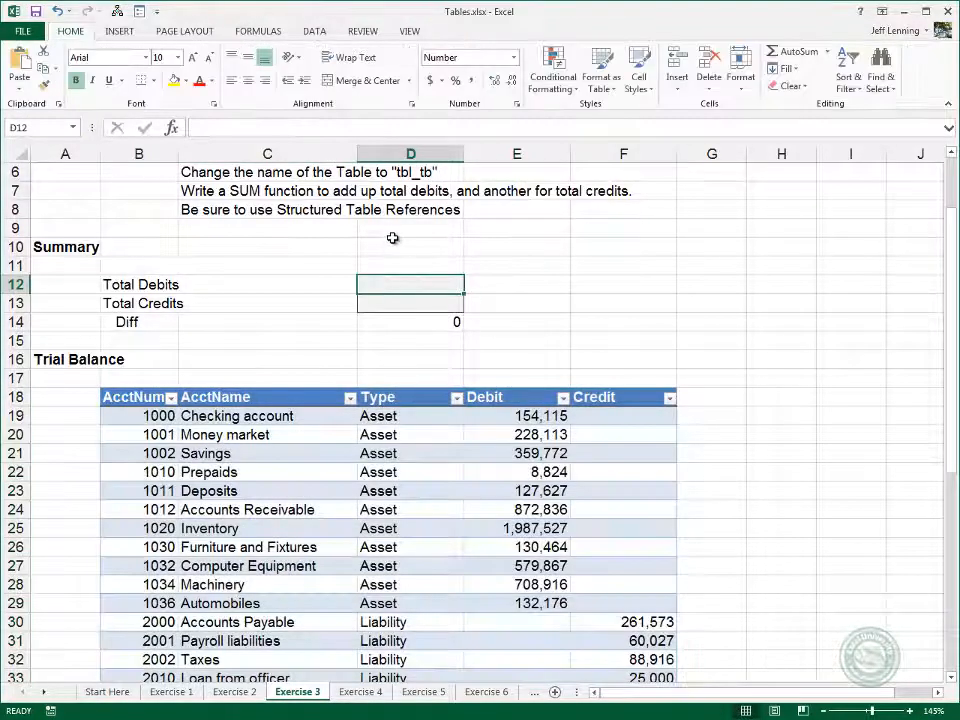
{"action": "type", "text": "="}
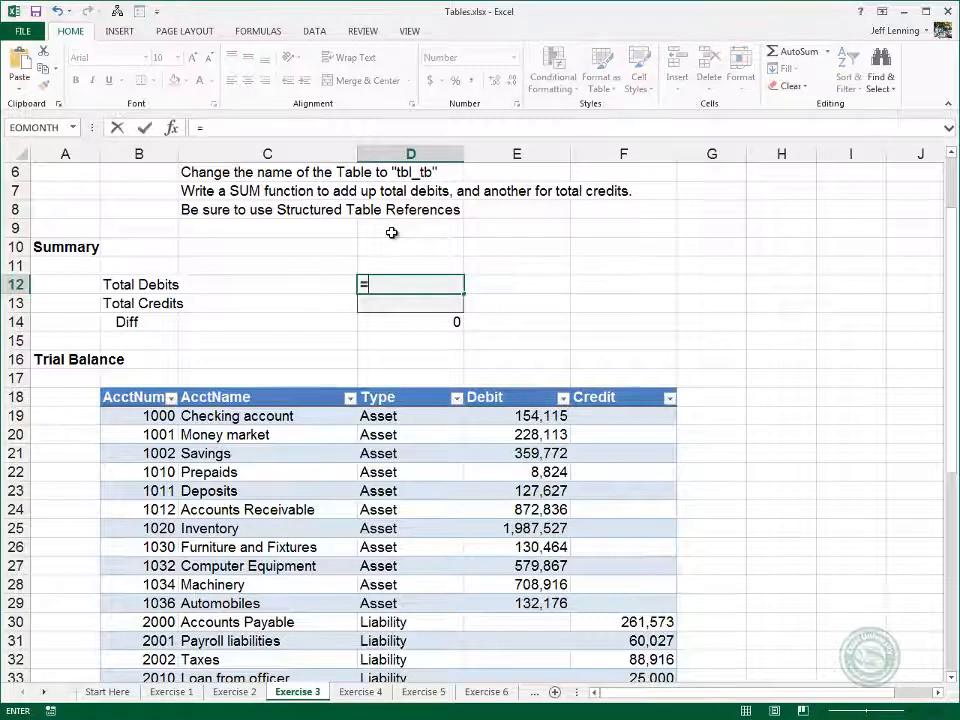
{"action": "type", "text": "sum("}
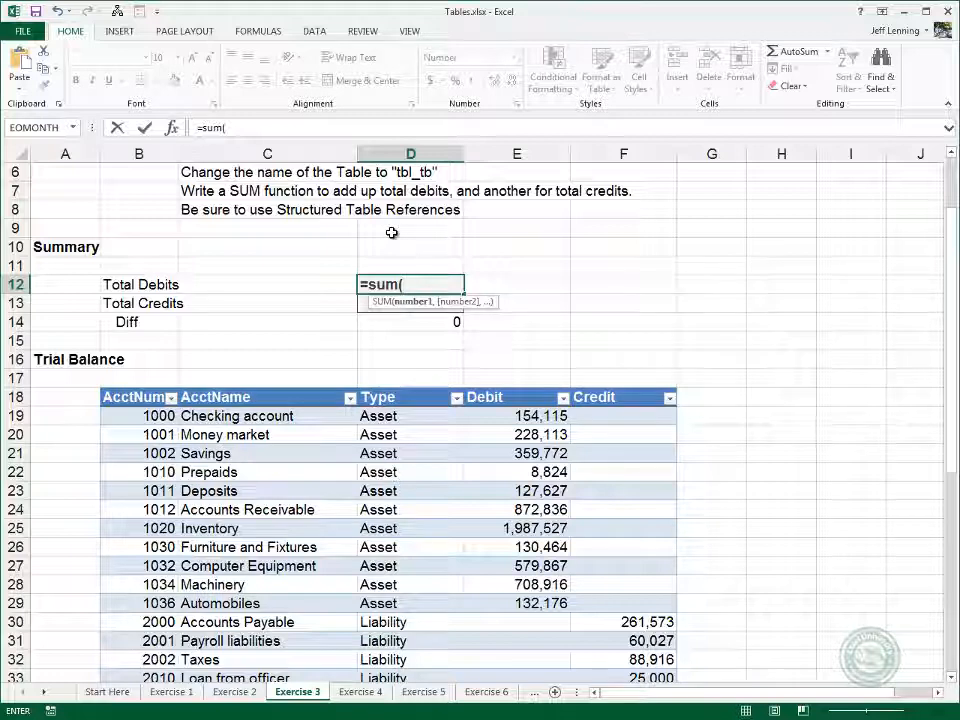
{"action": "type", "text": "tbl"}
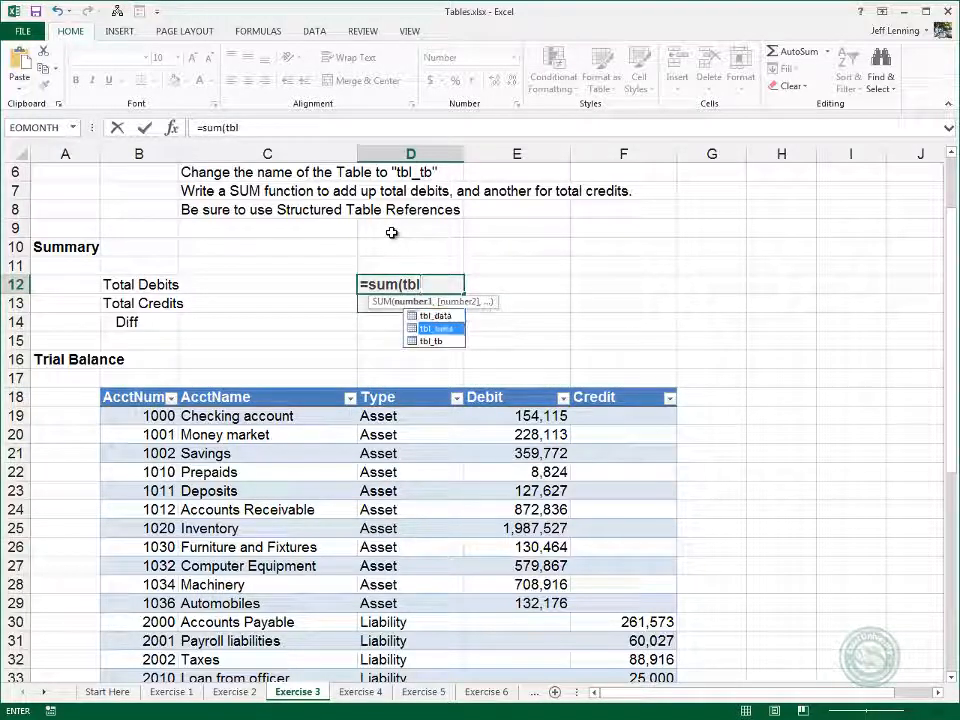
{"action": "key", "text": "Tab"}
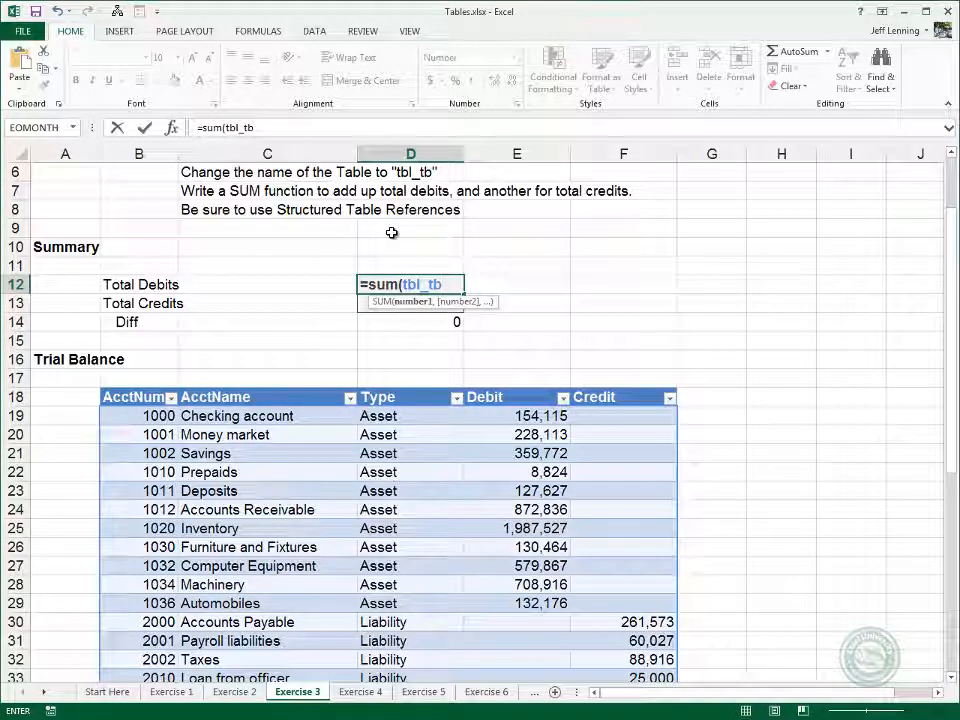
{"action": "type", "text": "["}
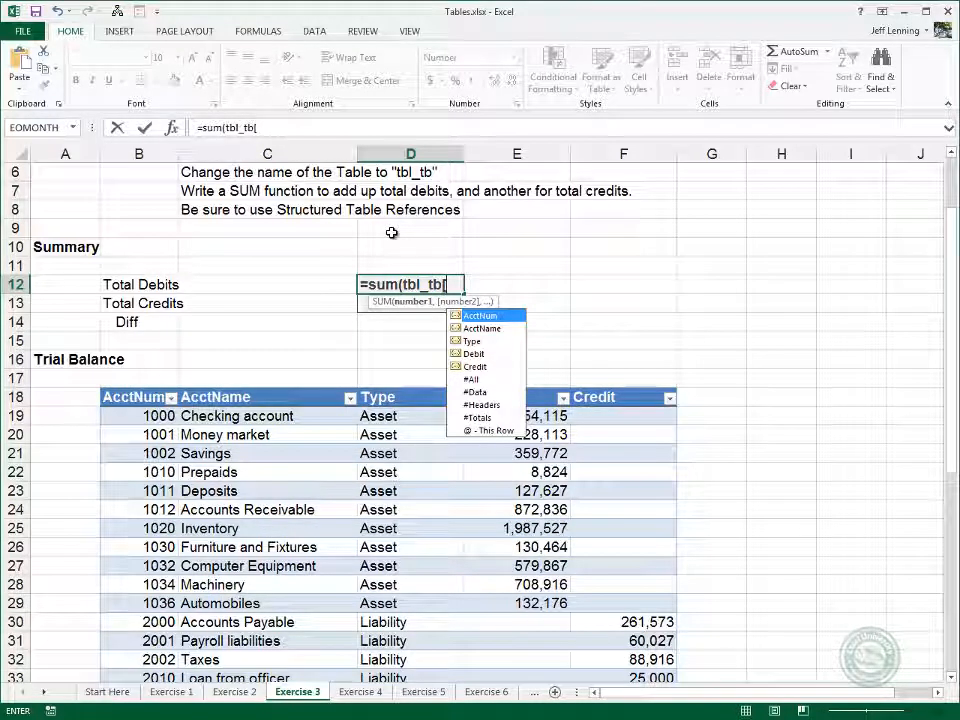
{"action": "key", "text": "Down"}
{"action": "key", "text": "Down"}
{"action": "key", "text": "Down"}
{"action": "key", "text": "Down"}
{"action": "key", "text": "Down"}
{"action": "key", "text": "Down"}
{"action": "key", "text": "Down"}
{"action": "key", "text": "Down"}
{"action": "key", "text": "Down"}
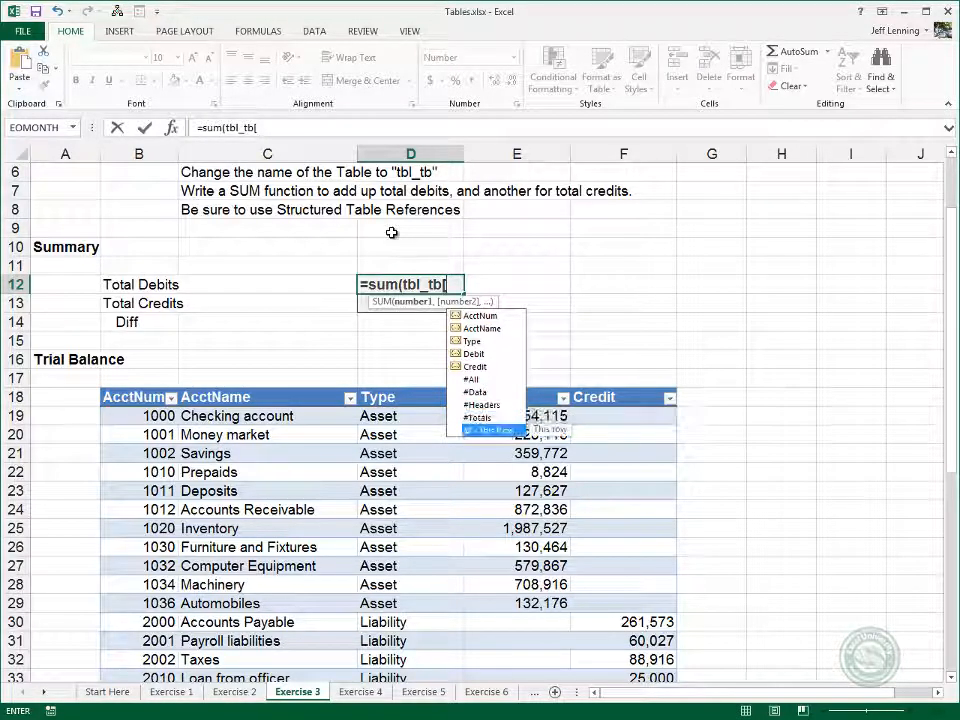
{"action": "key", "text": "Up"}
{"action": "key", "text": "Up"}
{"action": "key", "text": "Up"}
{"action": "key", "text": "Up"}
{"action": "key", "text": "Up"}
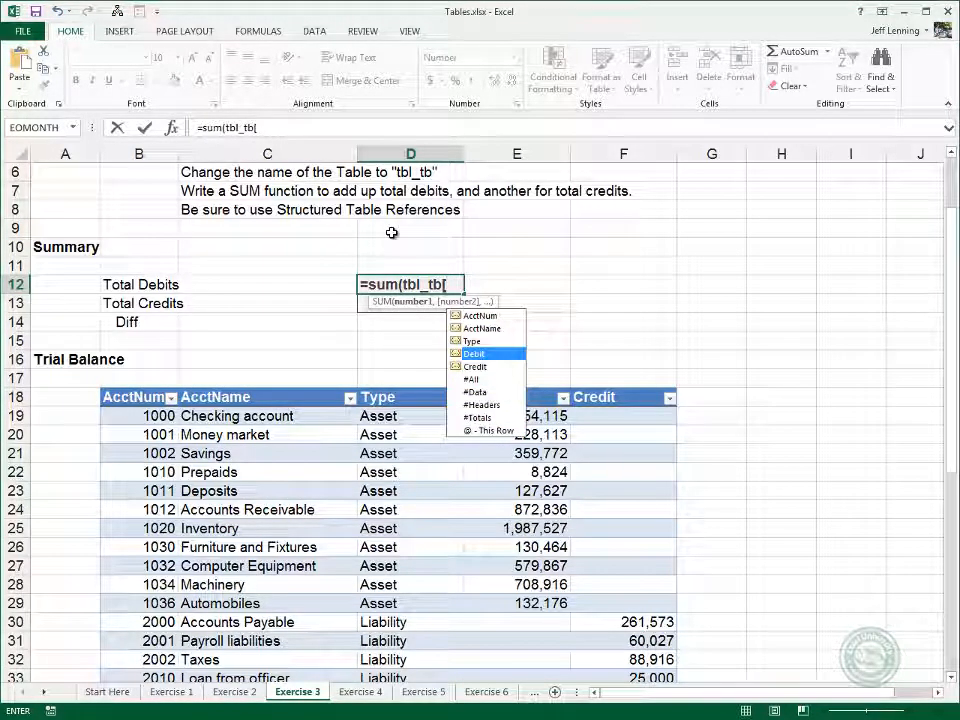
{"action": "key", "text": "Tab"}
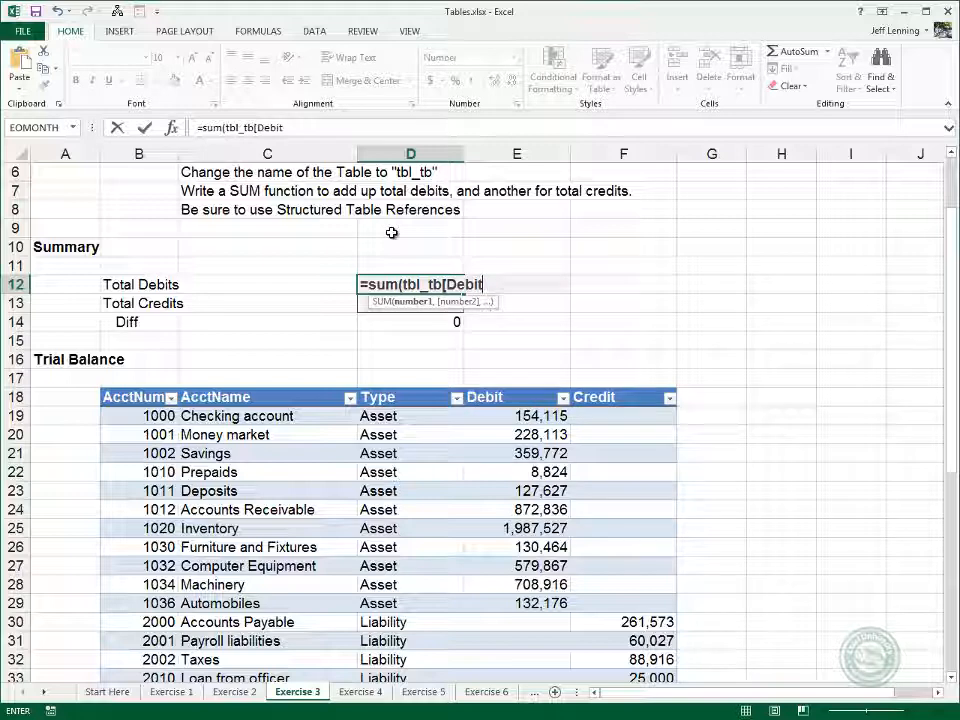
{"action": "type", "text": "]"}
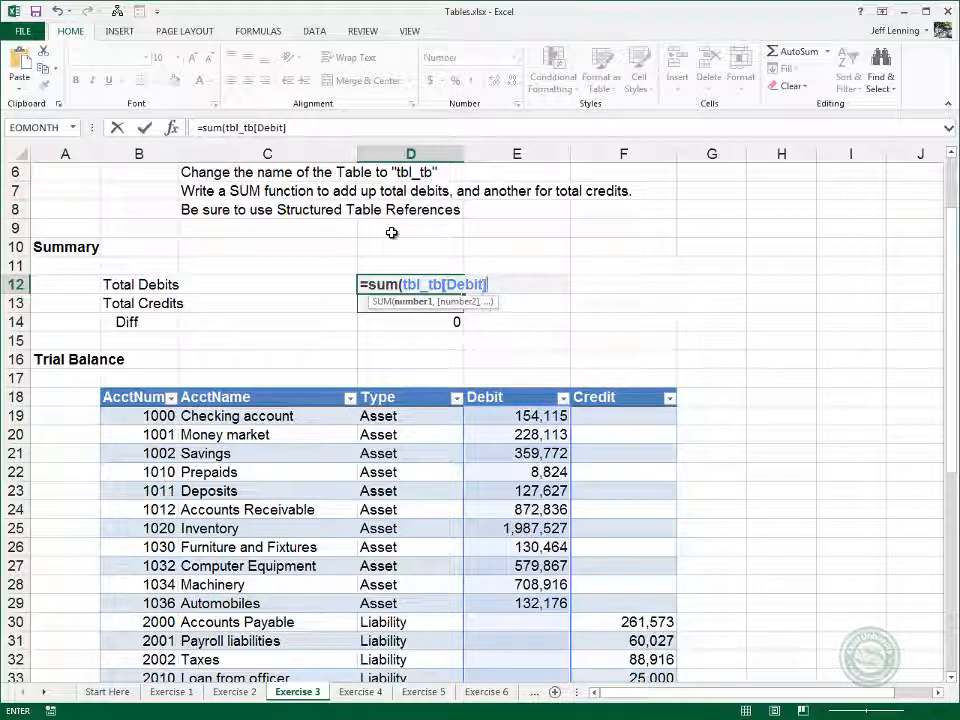
{"action": "type", "text": ")"}
{"action": "key", "text": "Return"}
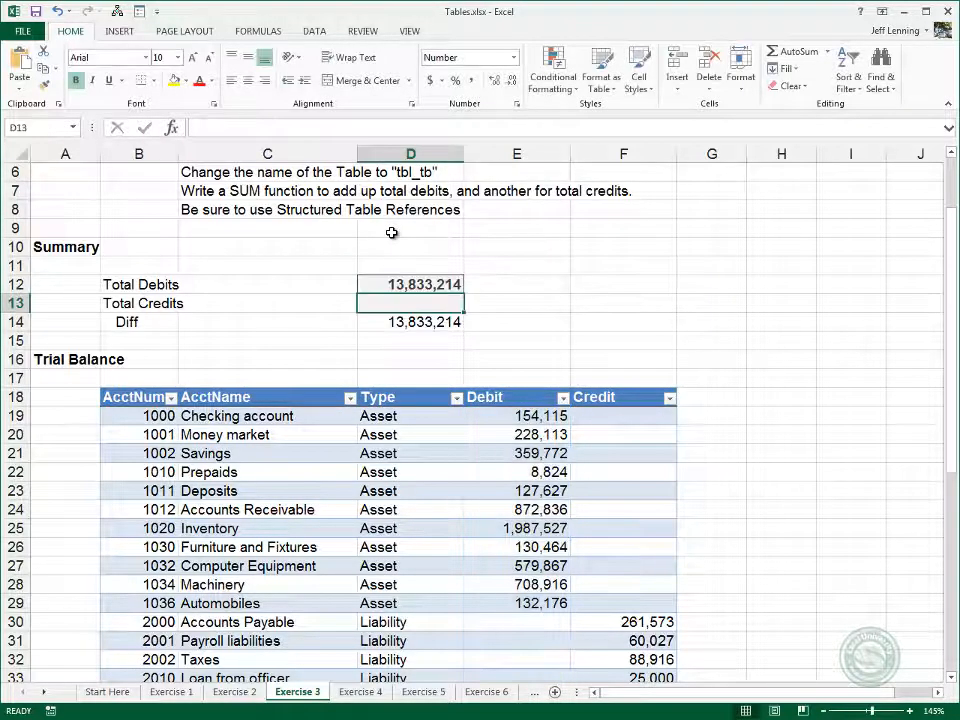
{"action": "key", "text": "Up"}
{"action": "key", "text": "F2"}
{"action": "key", "text": "Escape"}
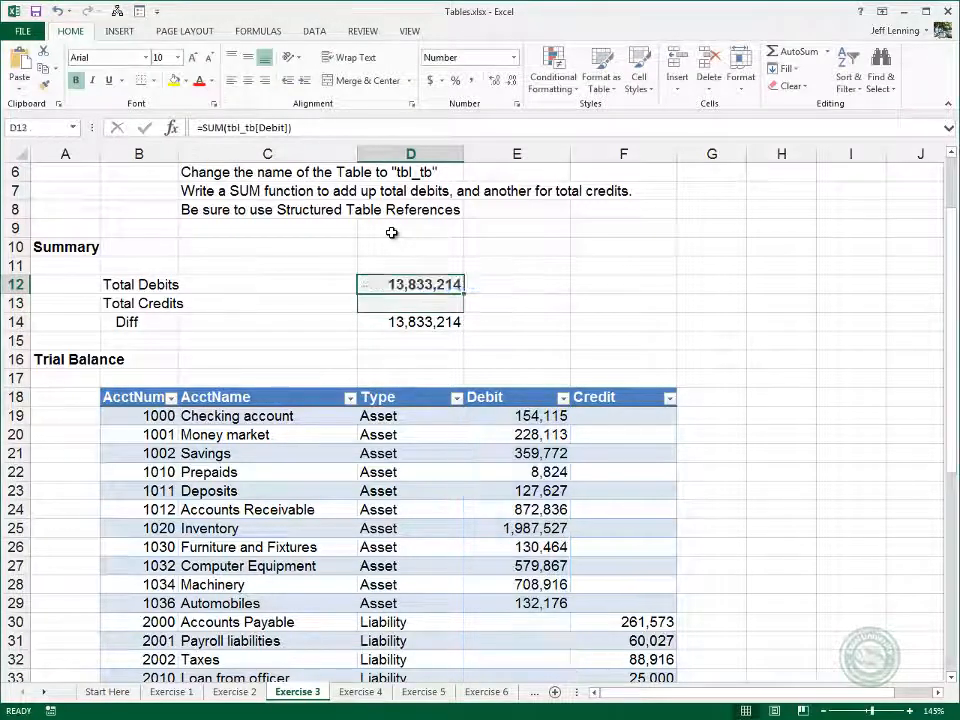
Enter =SUM(tbl_tb[Credit]) in the Total Credits cell D13
{"action": "type", "text": "=sum(tbl"}
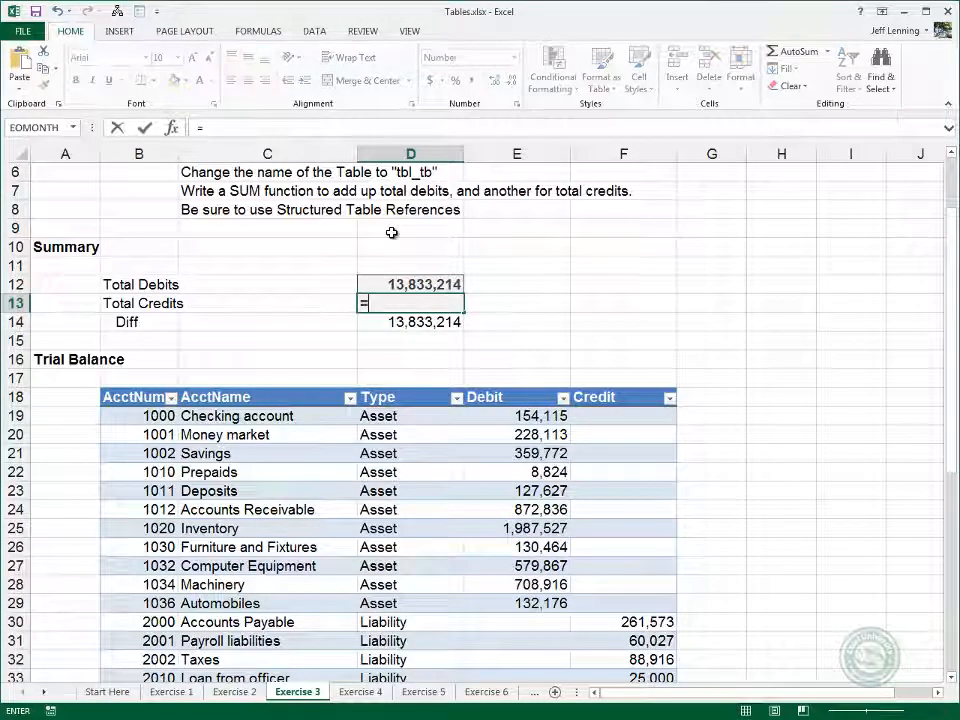
{"action": "key", "text": "Down"}
{"action": "key", "text": "Down"}
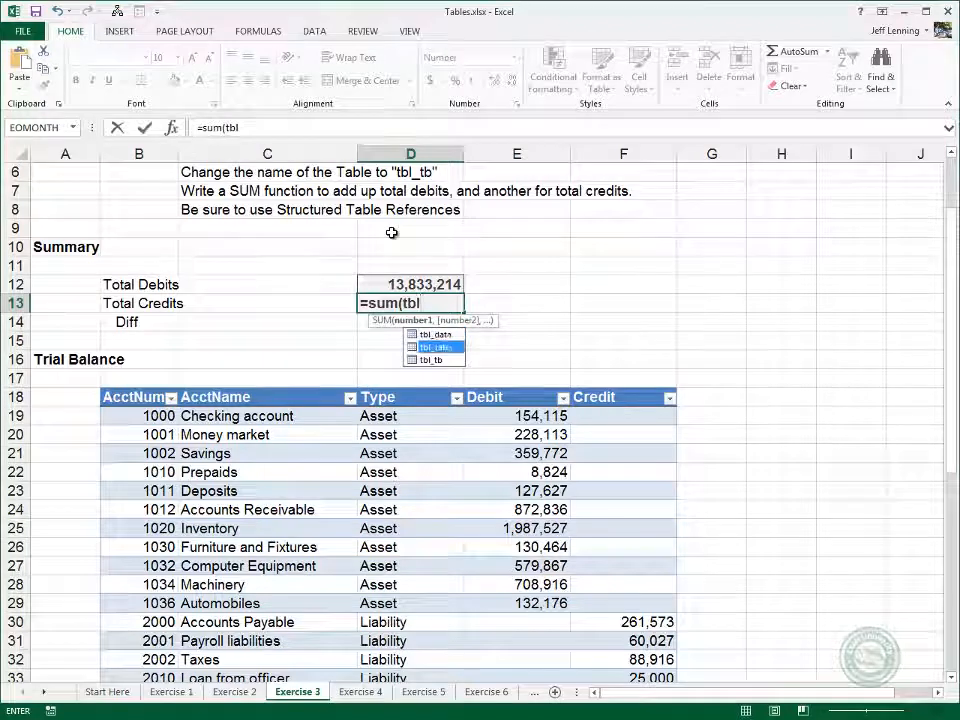
{"action": "key", "text": "Tab"}
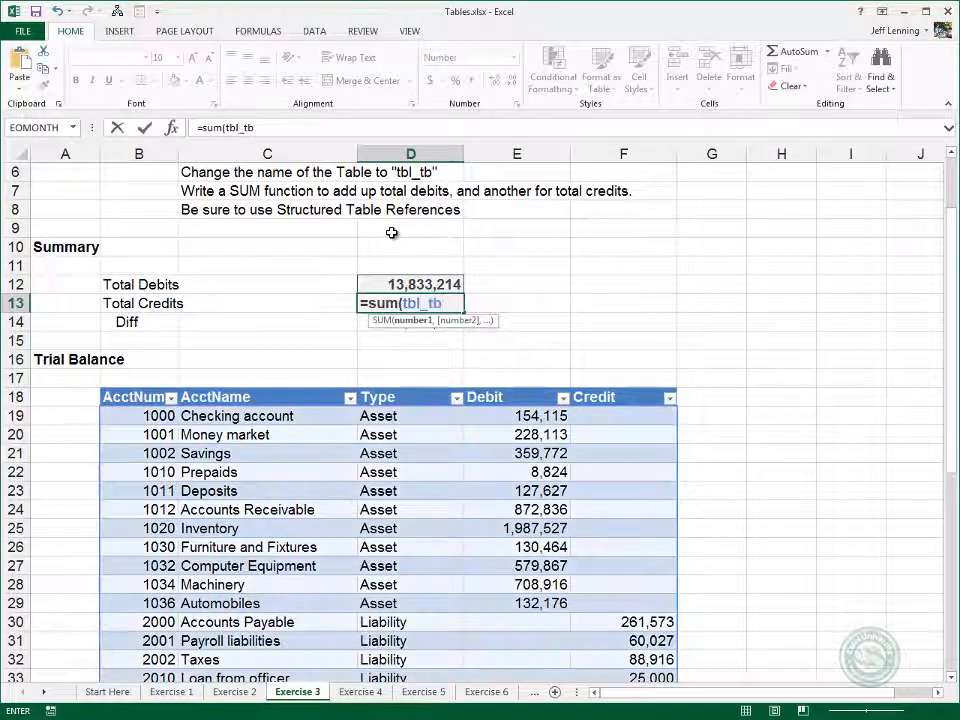
{"action": "type", "text": "["}
{"action": "key", "text": "Down"}
{"action": "key", "text": "Down"}
{"action": "key", "text": "Down"}
{"action": "key", "text": "Down"}
{"action": "key", "text": "Tab"}
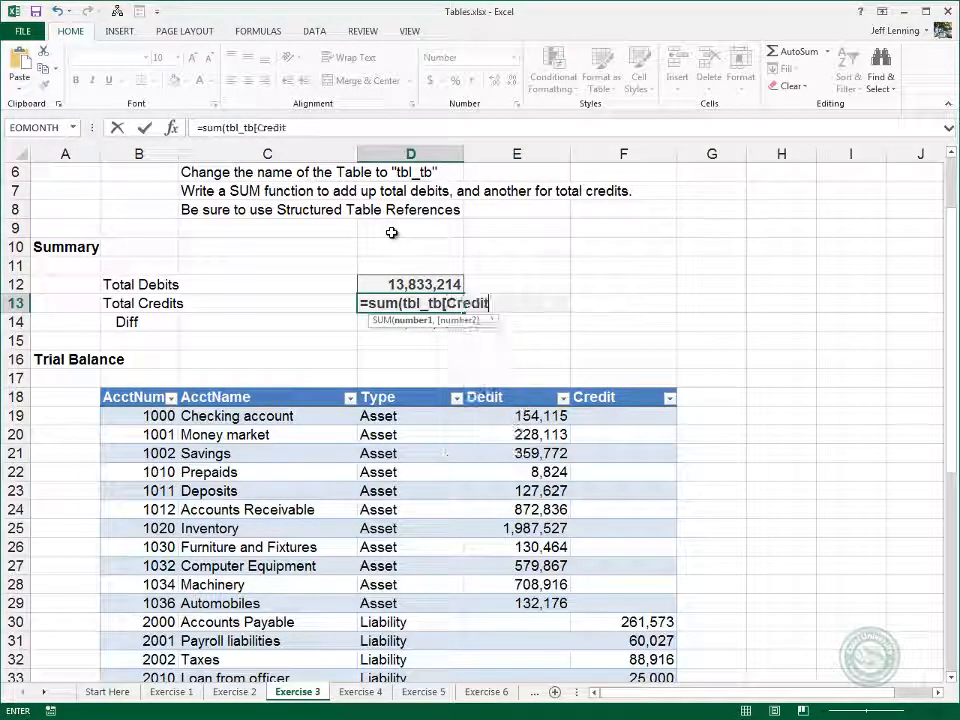
{"action": "type", "text": "])"}
{"action": "key", "text": "Return"}
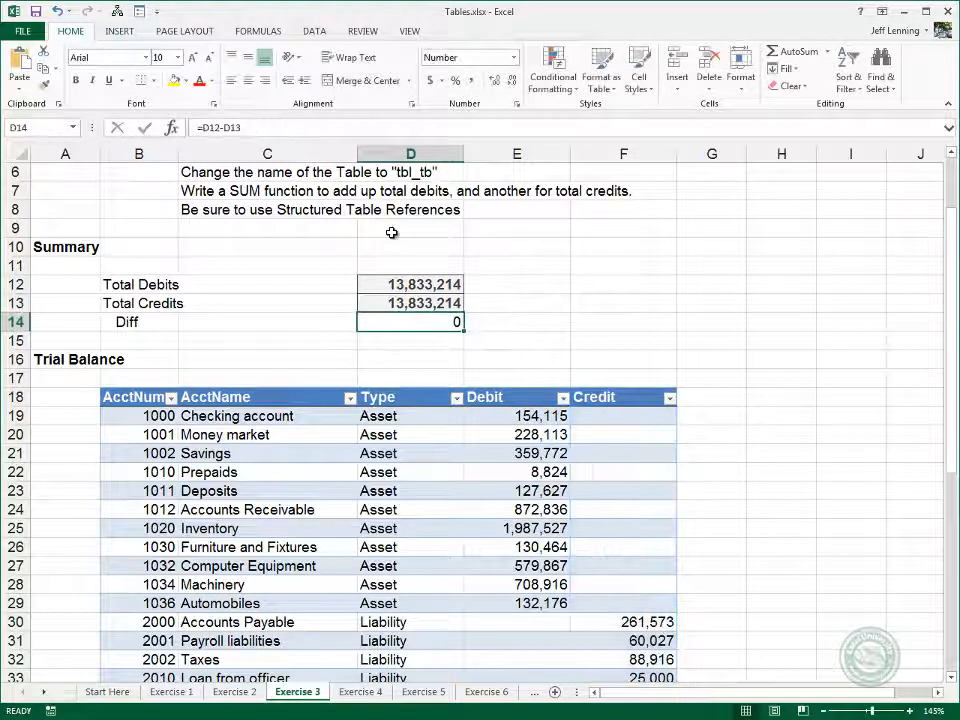
Check which table columns the Total Credits formula in D13 and the Total Debits formula in D12 reference
{"action": "key", "text": "Up"}
{"action": "key", "text": "F2"}
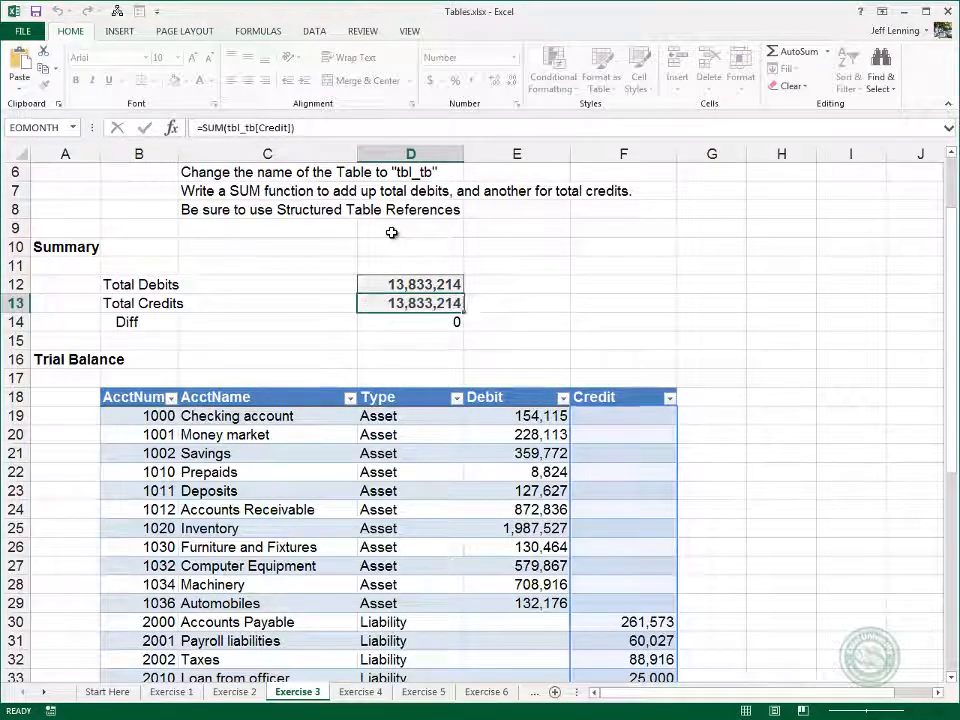
{"action": "key", "text": "Escape"}
{"action": "key", "text": "Up"}
{"action": "key", "text": "F2"}
{"action": "key", "text": "Escape"}
{"action": "key", "text": "Down"}
{"action": "key", "text": "Down"}
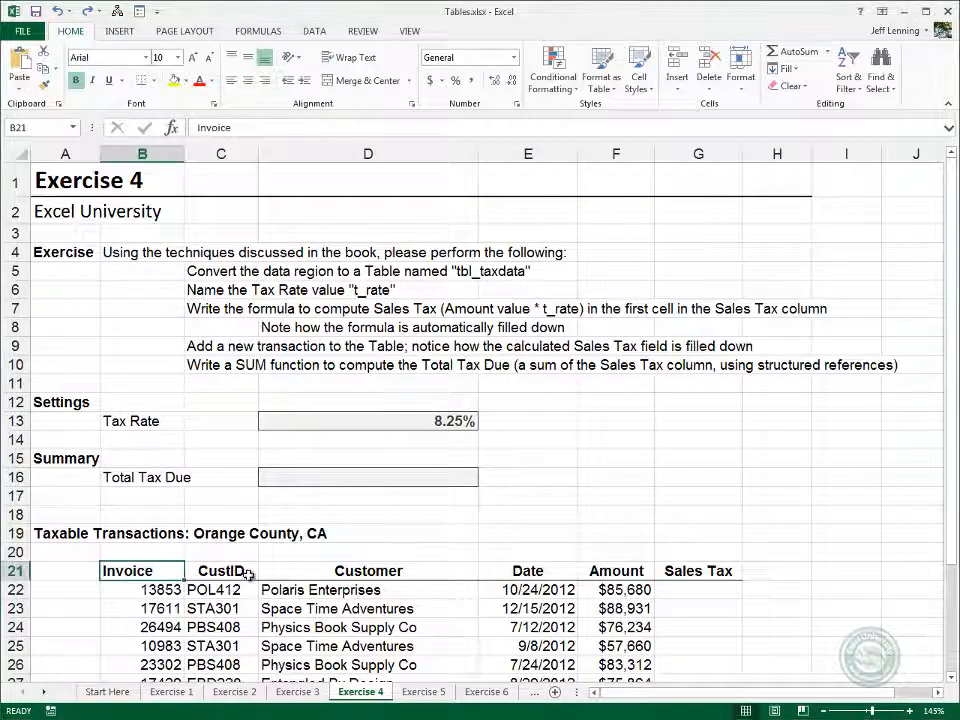
On the Exercise 4 sheet, convert the taxable transactions in B21:G34 into a table with headers and name it tbl_taxdata
{"action": "left_click", "coordinate": [115, 31]}
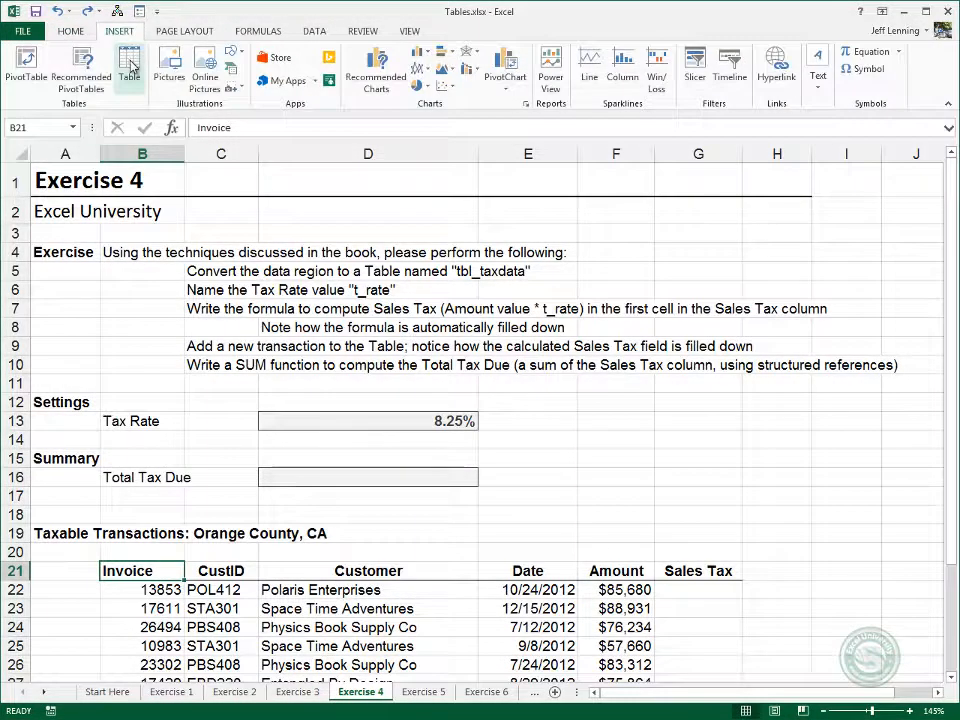
{"action": "left_click", "coordinate": [131, 66]}
{"action": "key", "text": "Return"}
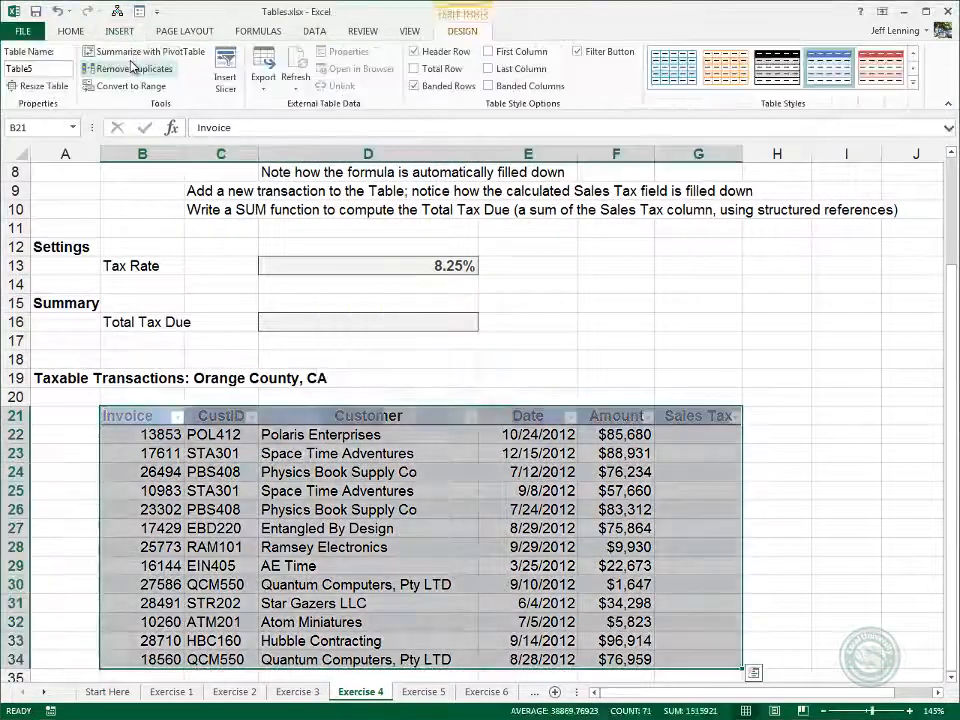
{"action": "left_click", "coordinate": [40, 68]}
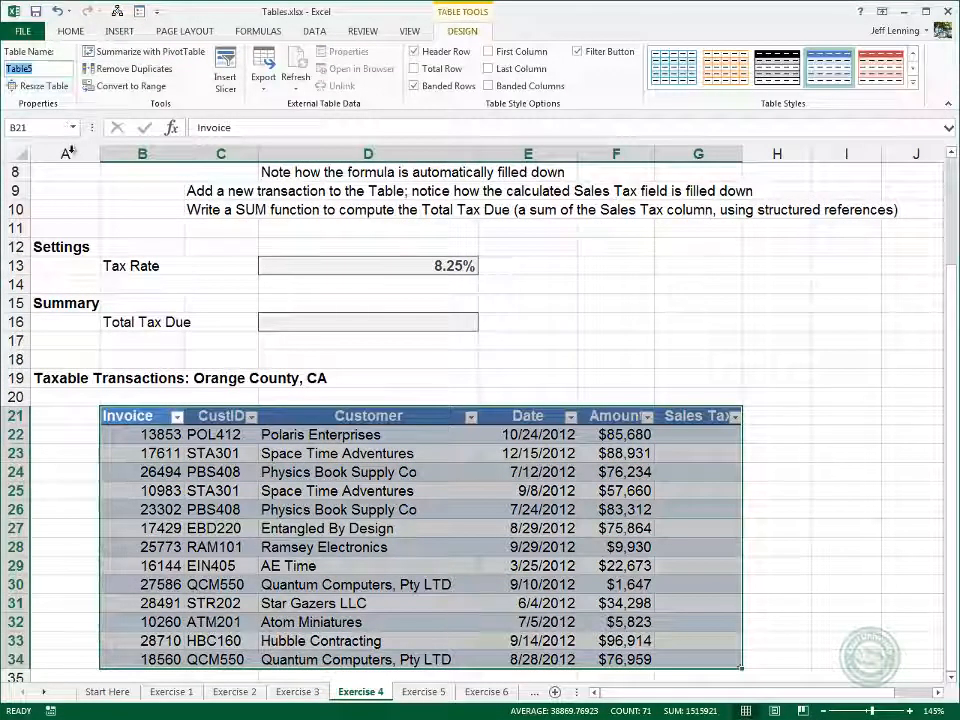
{"action": "type", "text": "tbl_tax"}
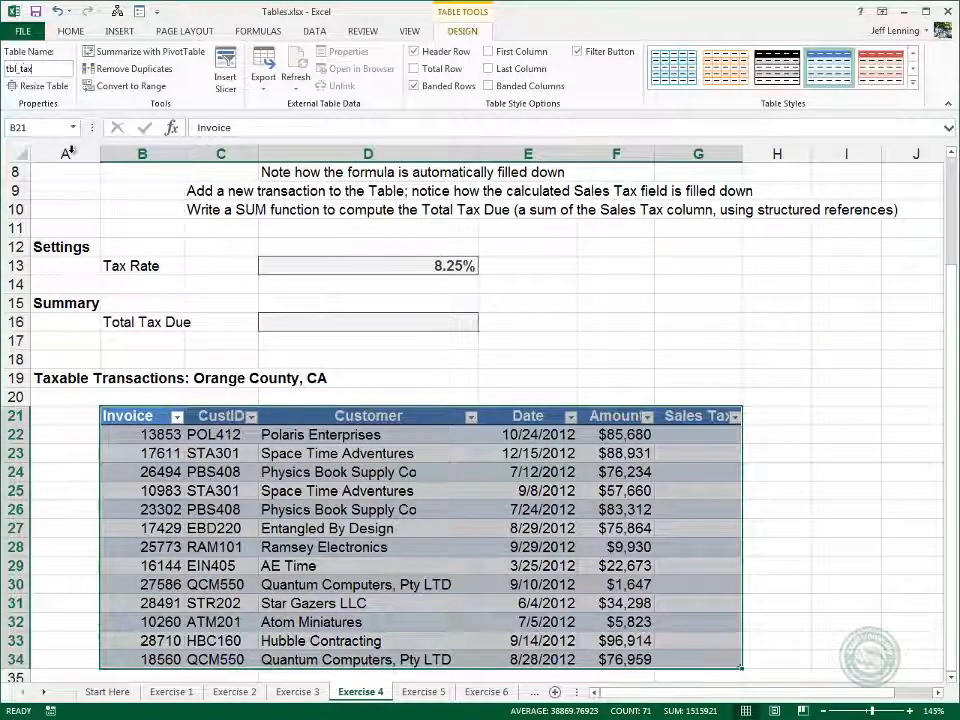
{"action": "type", "text": "data"}
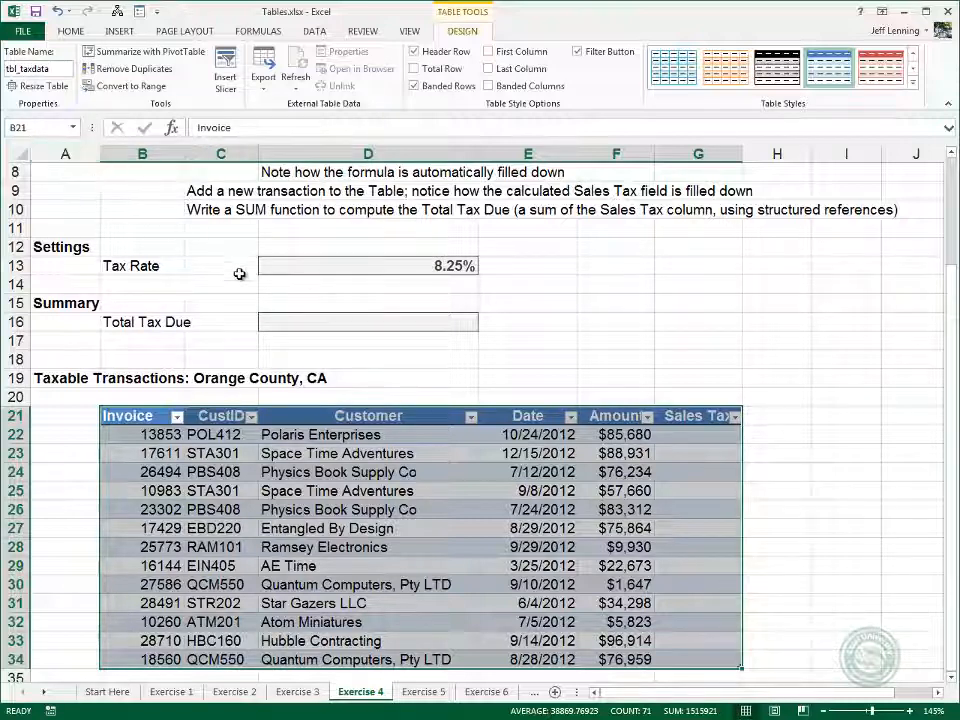
Name the Tax Rate cell D13 t_rate
{"action": "left_click", "coordinate": [313, 268]}
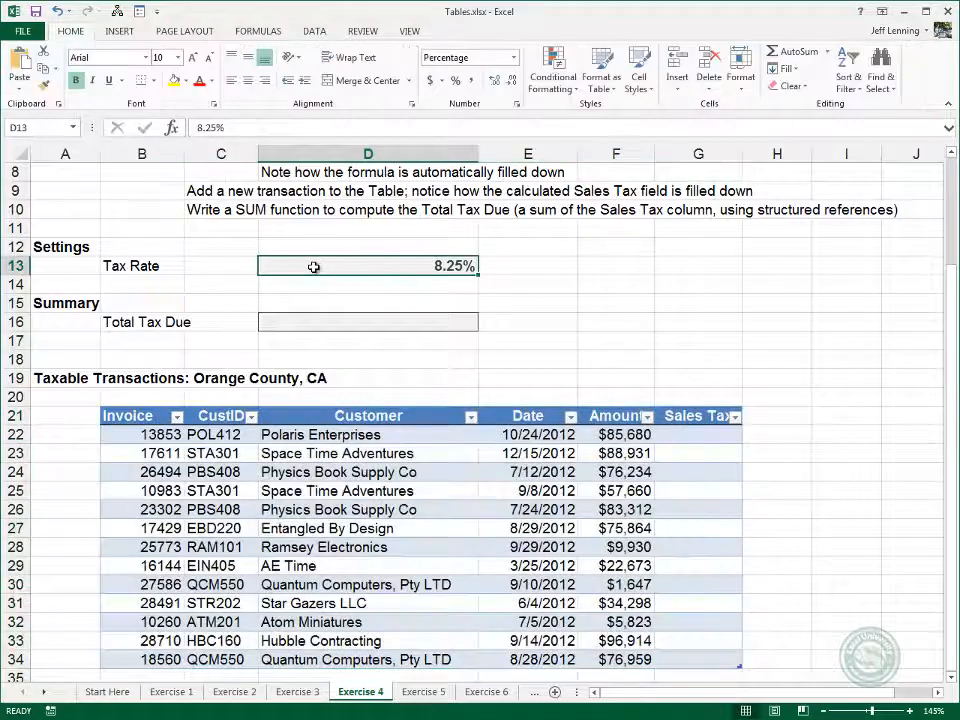
{"action": "left_click", "coordinate": [45, 128]}
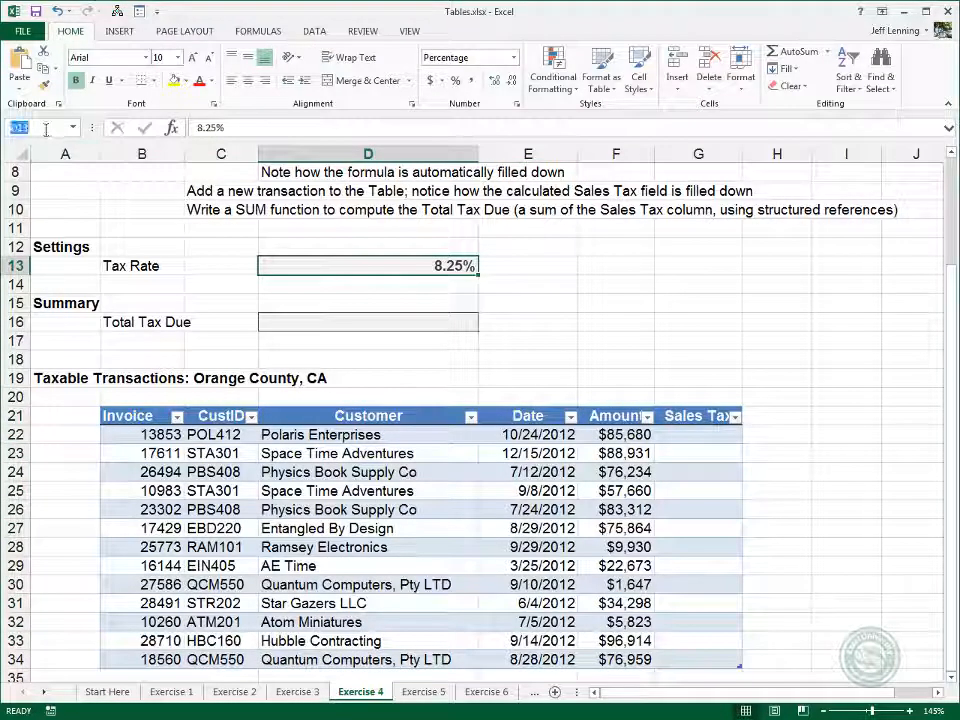
{"action": "type", "text": "t"}
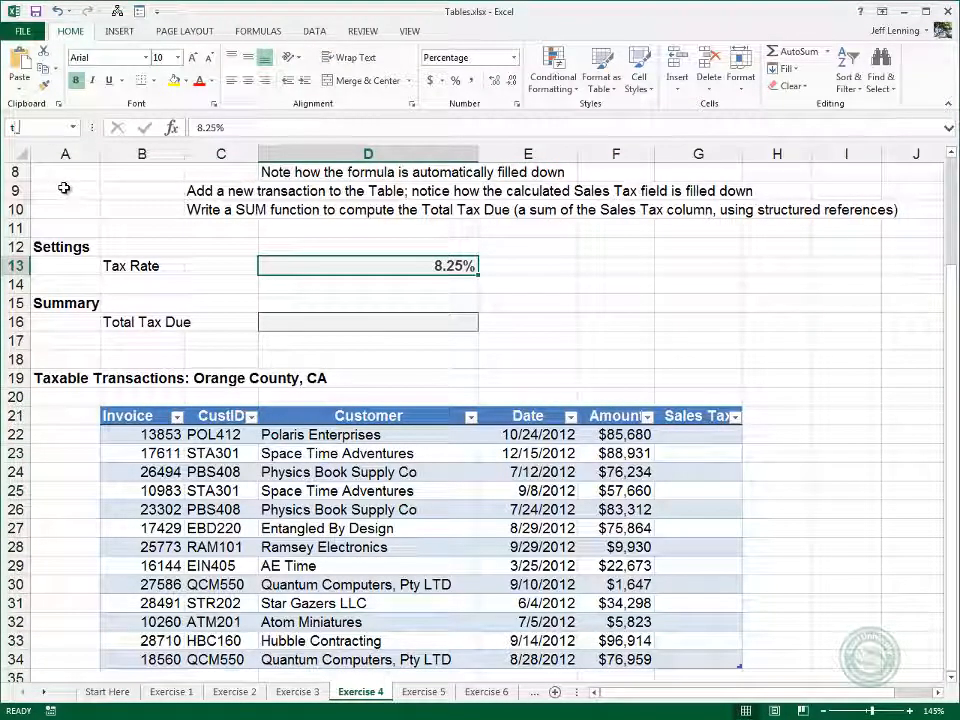
{"action": "type", "text": "_rate"}
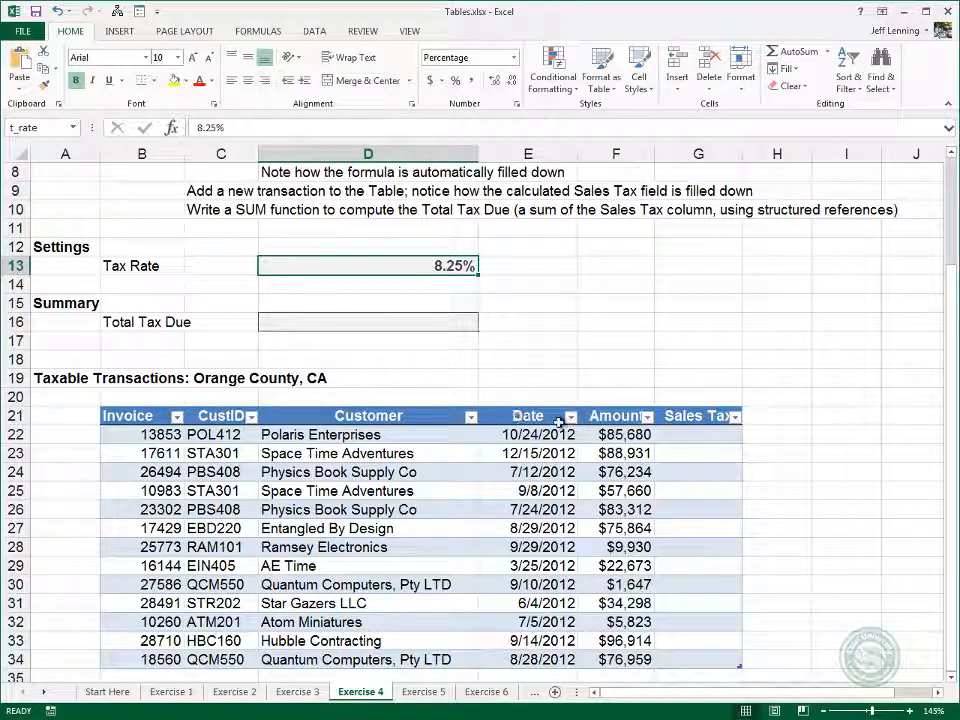
{"action": "left_click", "coordinate": [686, 436]}
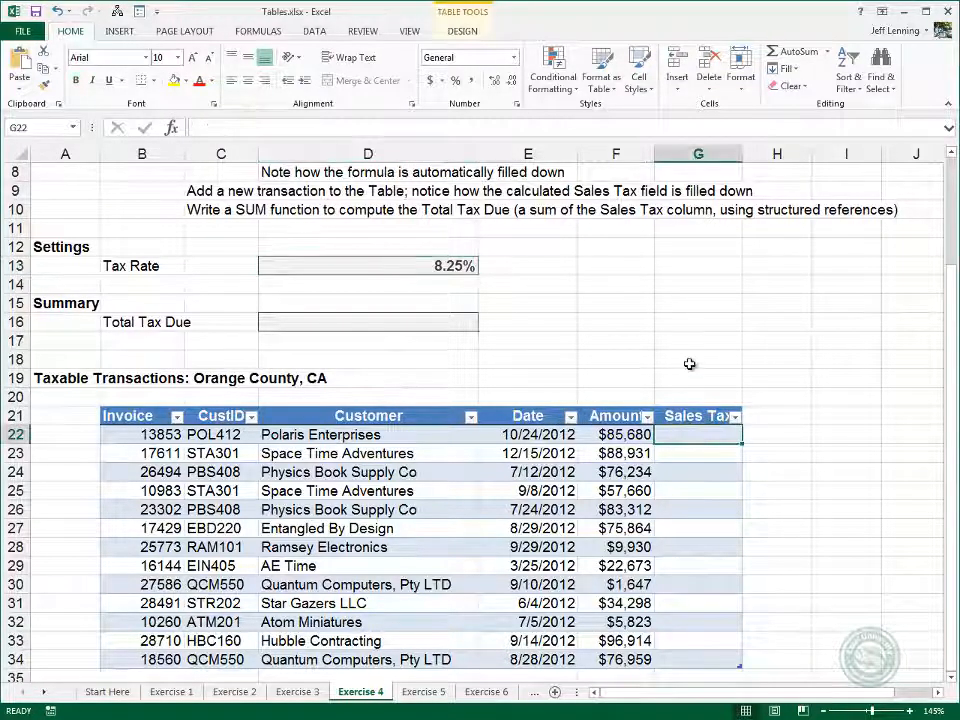
{"action": "type", "text": "="}
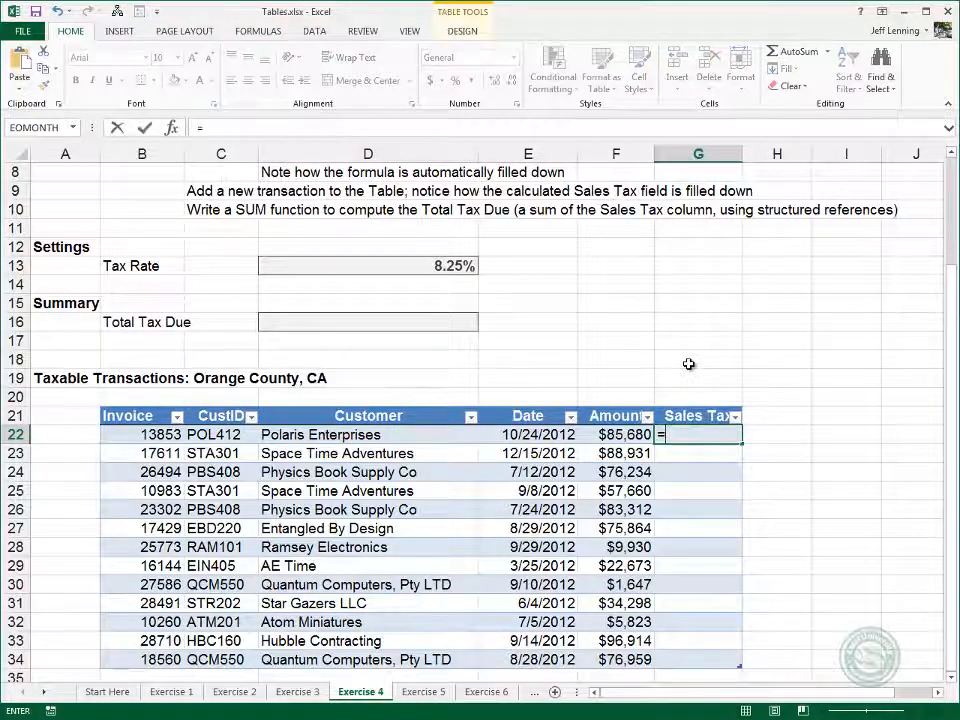
{"action": "left_click", "coordinate": [628, 436]}
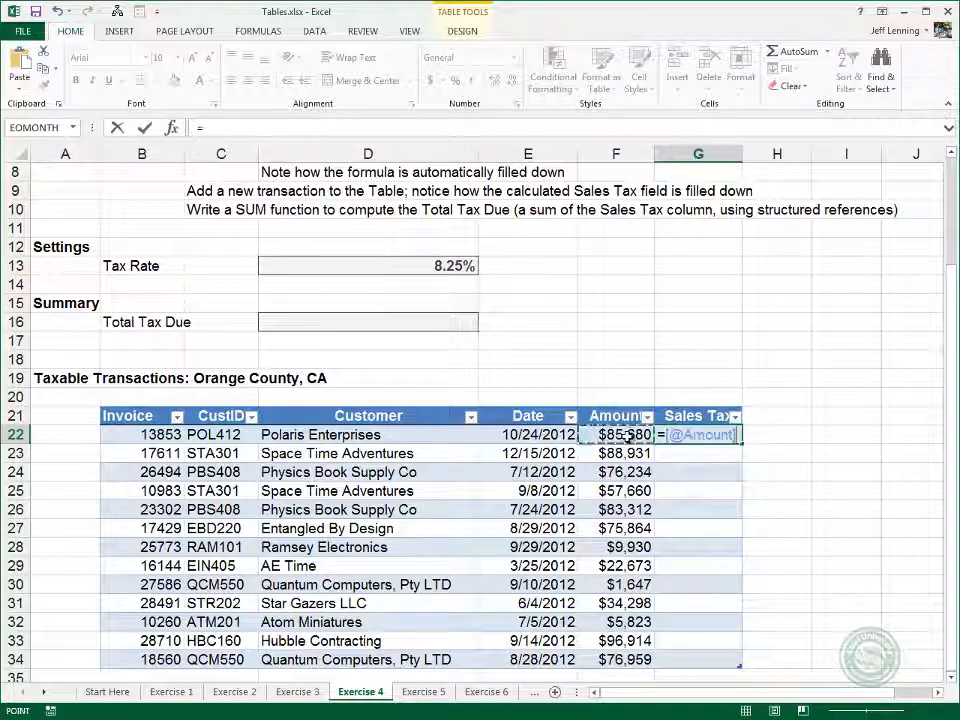
{"action": "type", "text": "*t"}
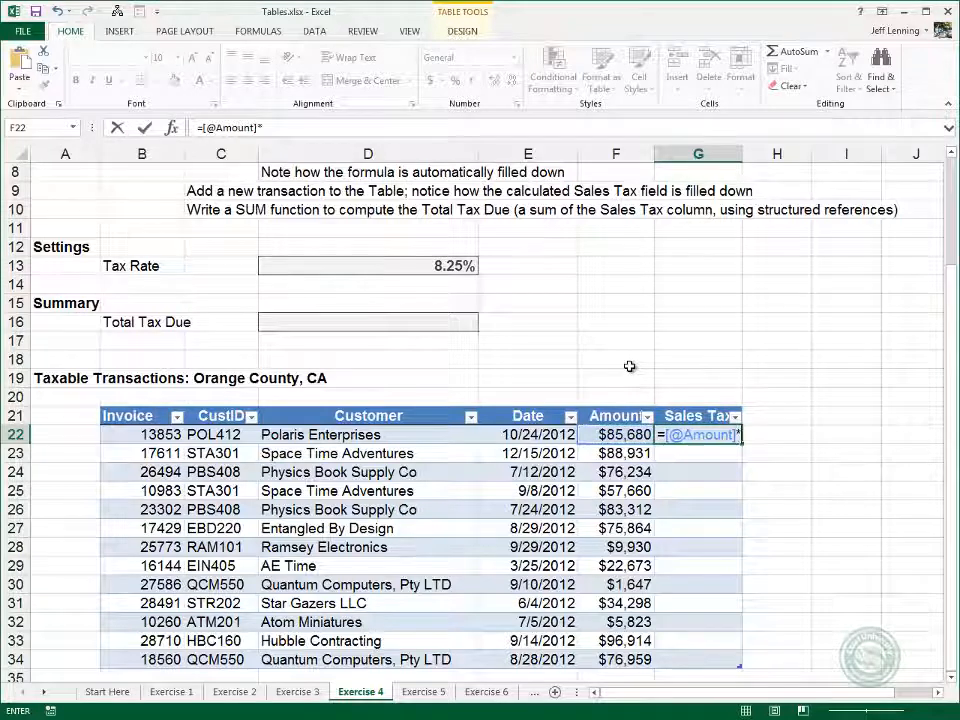
{"action": "key", "text": "Down"}
{"action": "key", "text": "Down"}
{"action": "key", "text": "Down"}
{"action": "key", "text": "Down"}
{"action": "key", "text": "Down"}
{"action": "key", "text": "Down"}
{"action": "key", "text": "Down"}
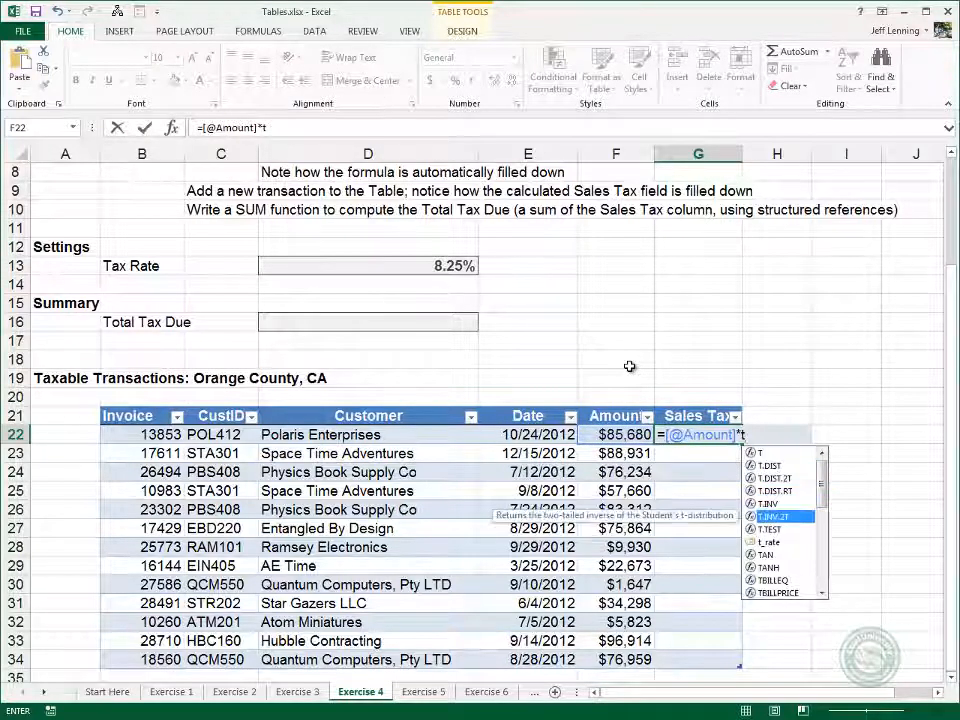
{"action": "key", "text": "Tab"}
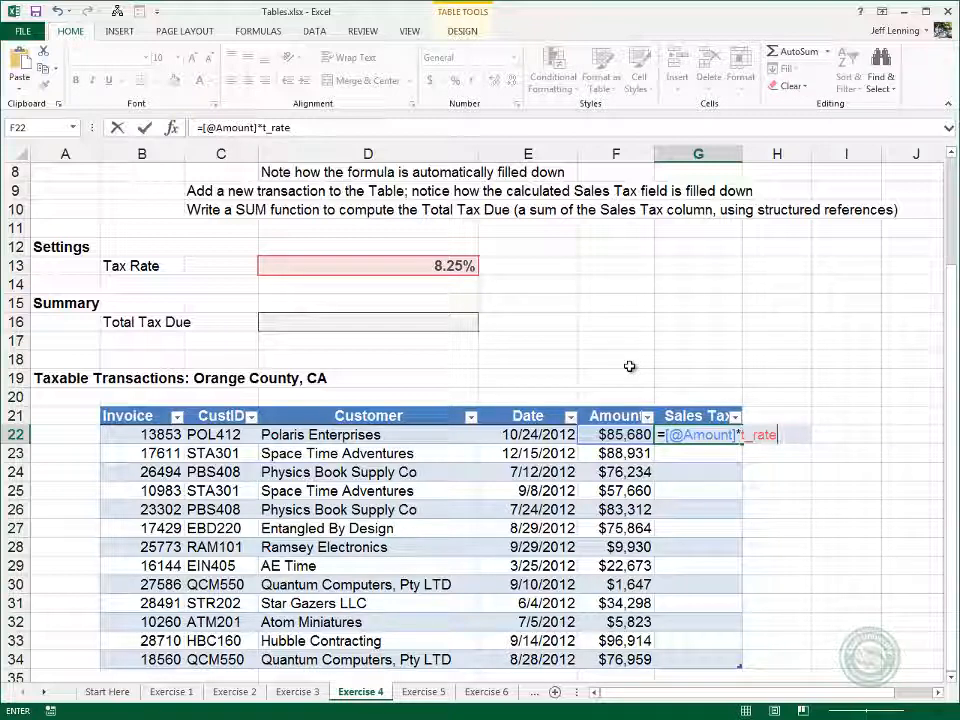
{"action": "key", "text": "Return"}
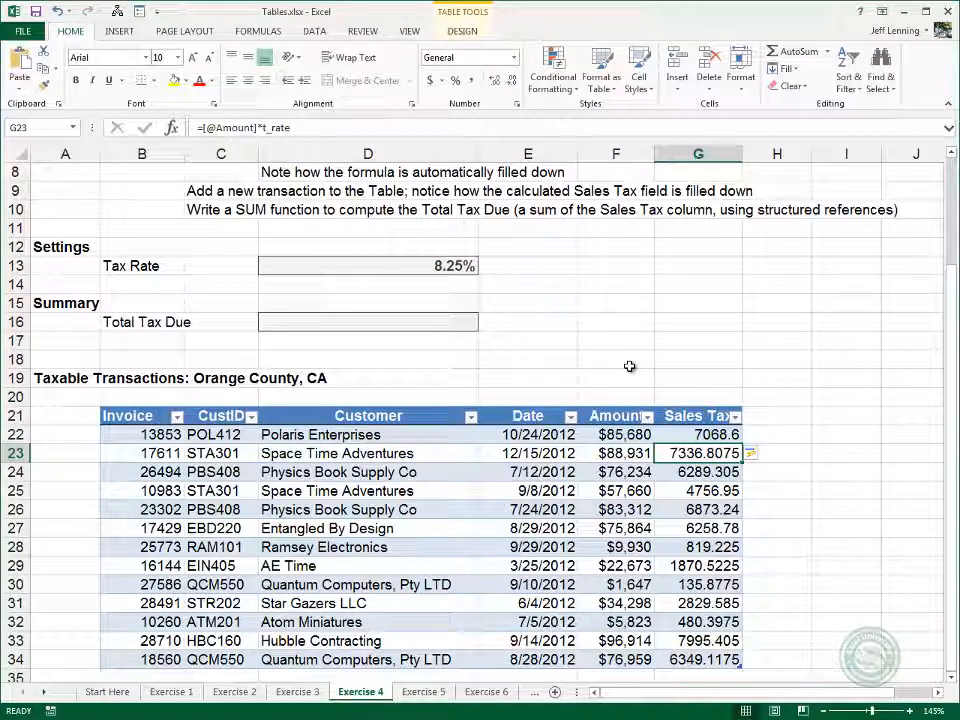
Enter =SUM(tbl_taxdata[Sales Tax]) in D16 to compute the Total Tax Due
{"action": "left_click", "coordinate": [459, 321]}
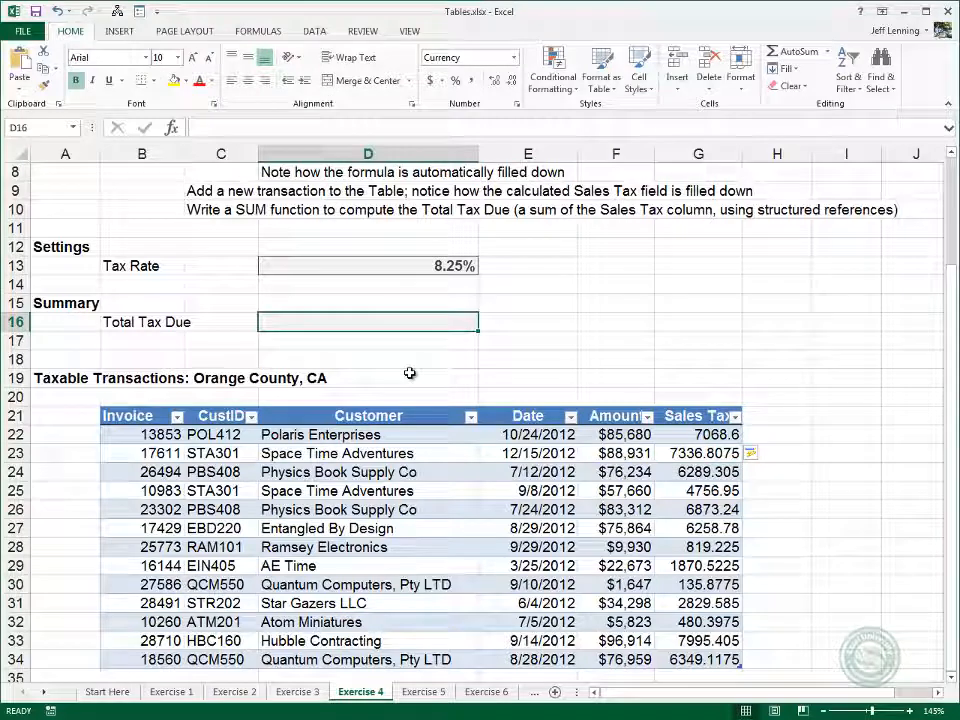
{"action": "type", "text": "=sum("}
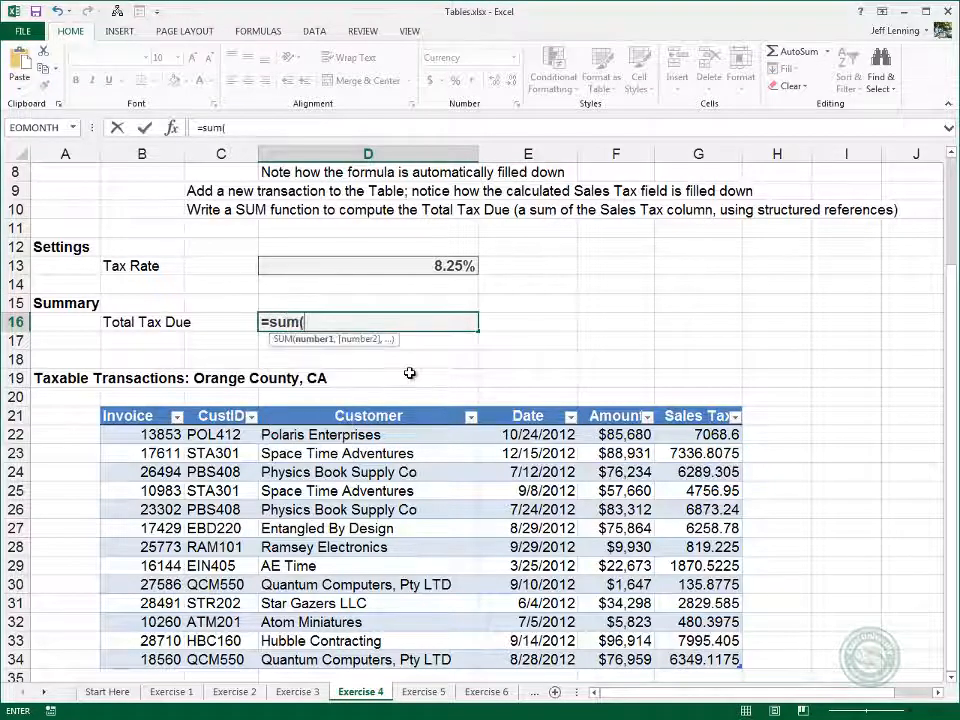
{"action": "type", "text": "tbl"}
{"action": "key", "text": "Down"}
{"action": "key", "text": "Down"}
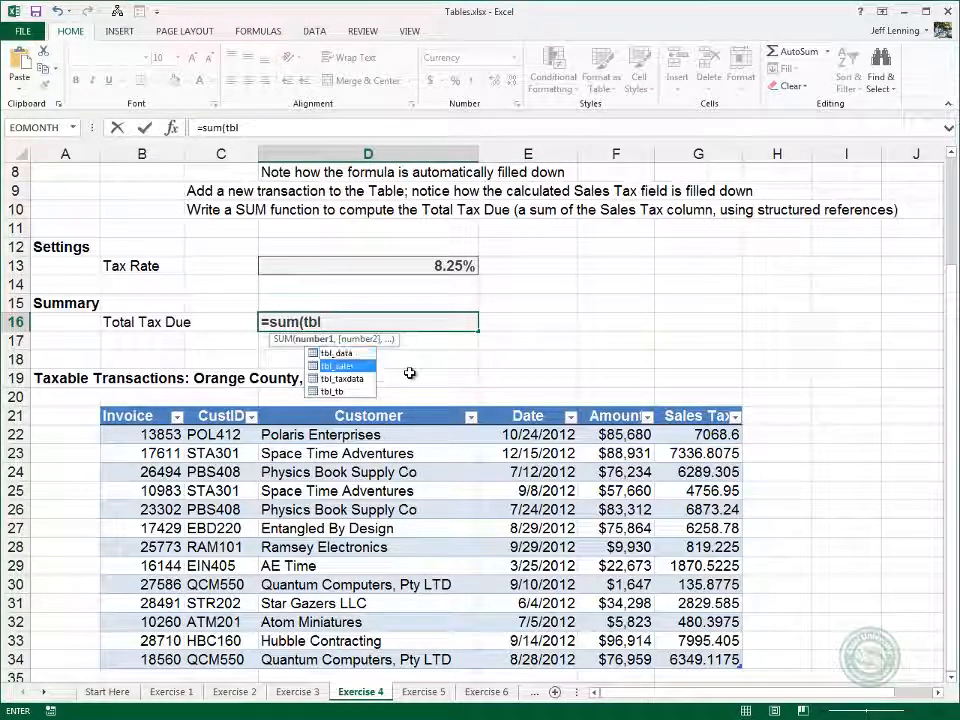
{"action": "key", "text": "Tab"}
{"action": "type", "text": "["}
{"action": "key", "text": "Down"}
{"action": "key", "text": "Down"}
{"action": "key", "text": "Down"}
{"action": "key", "text": "Down"}
{"action": "key", "text": "Down"}
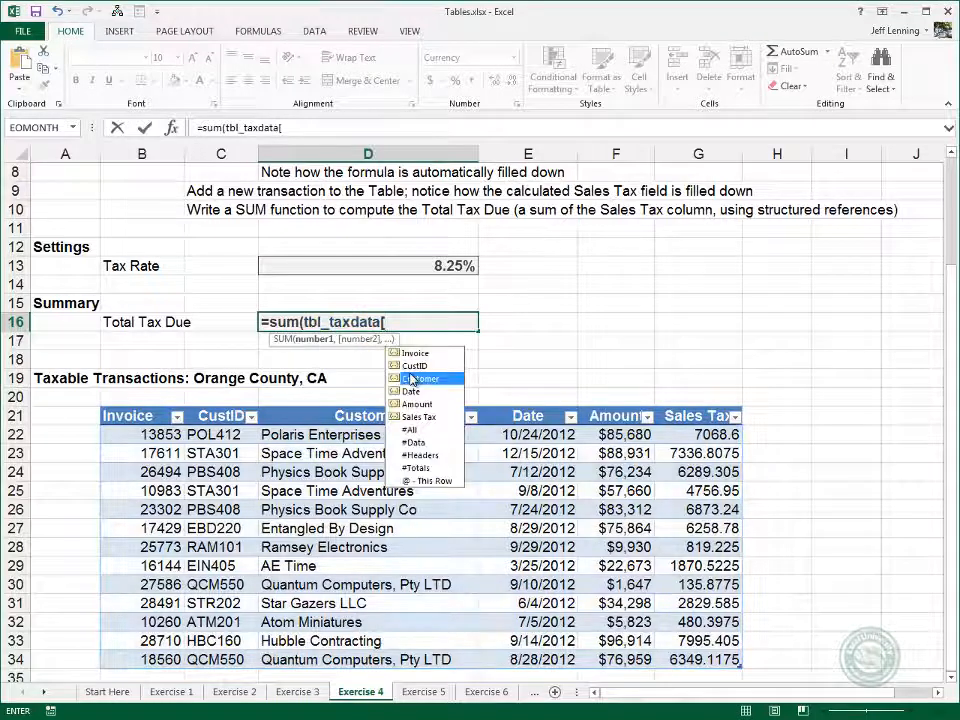
{"action": "key", "text": "Tab"}
{"action": "type", "text": "])"}
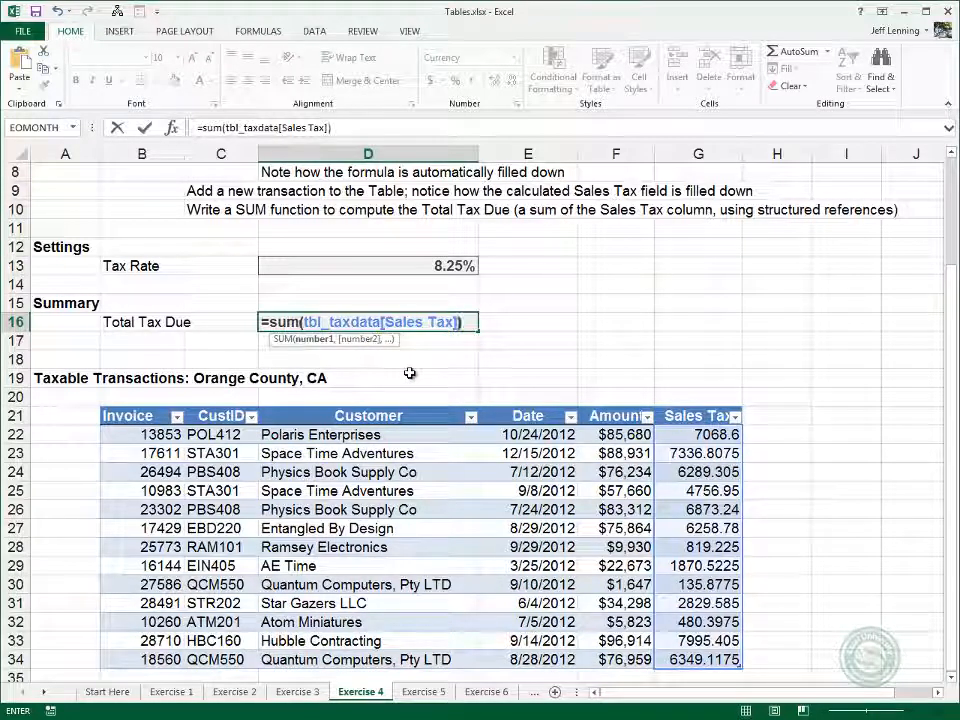
{"action": "key", "text": "Return"}
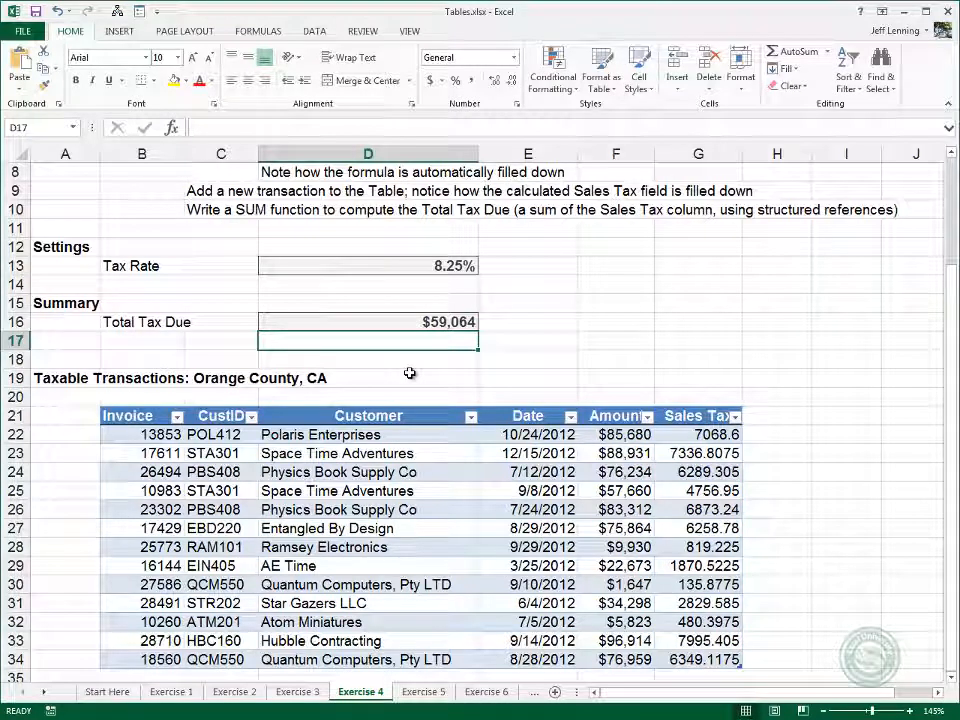
Add three new transactions directly below the table by entering the amounts 1000, 100 and 10 in F35:F37
{"action": "key", "text": "ctrl+Down"}
{"action": "key", "text": "ctrl+Down"}
{"action": "key", "text": "Down"}
{"action": "key", "text": "Down"}
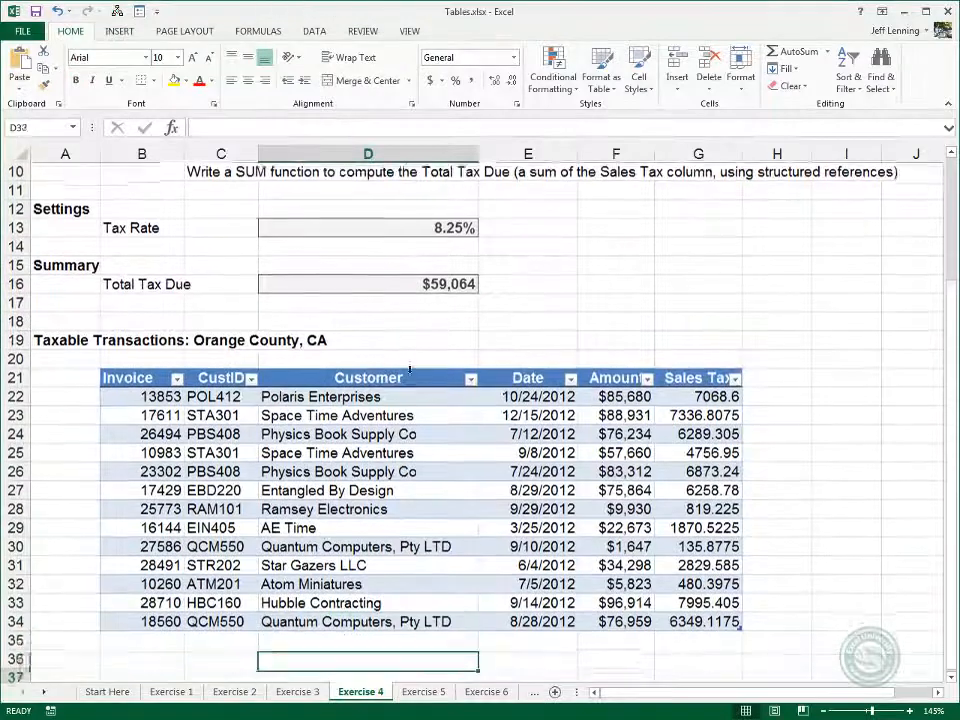
{"action": "scroll", "coordinate": [409, 370], "scroll_direction": "down", "scroll_amount": 1}
{"action": "key", "text": "Right"}
{"action": "key", "text": "Right"}
{"action": "key", "text": "Right"}
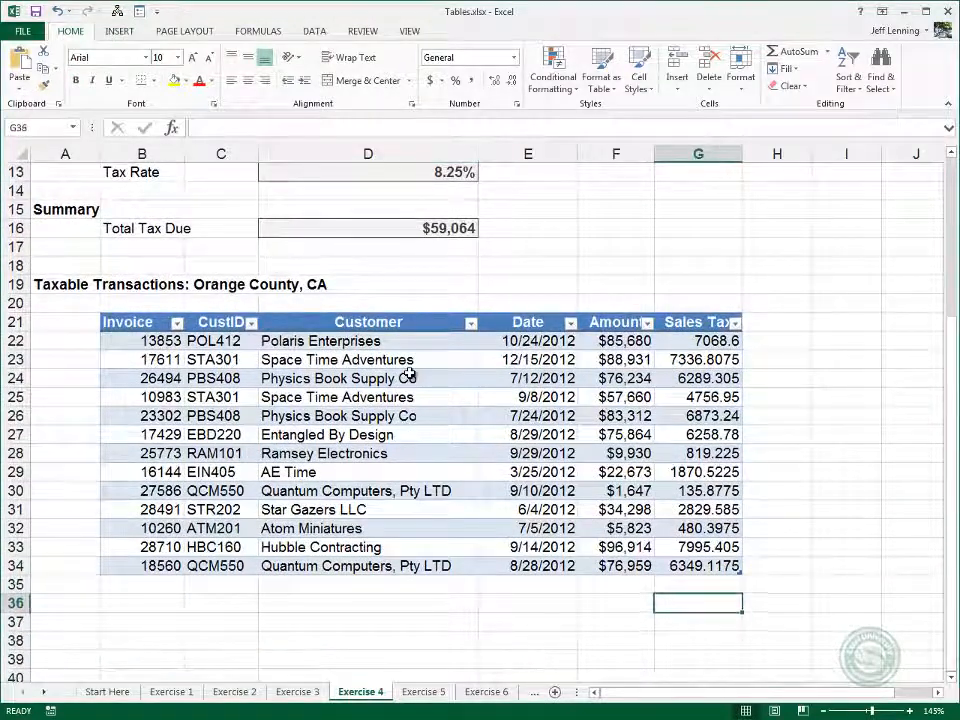
{"action": "key", "text": "Up"}
{"action": "key", "text": "Left"}
{"action": "type", "text": "1000"}
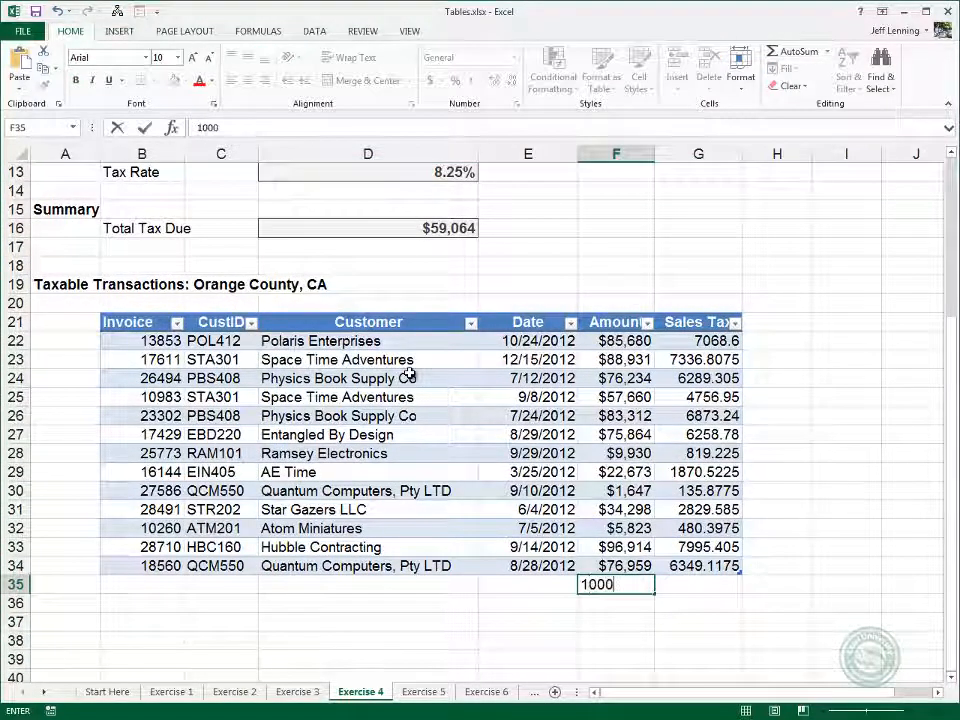
{"action": "key", "text": "Return"}
{"action": "type", "text": "100"}
{"action": "key", "text": "Return"}
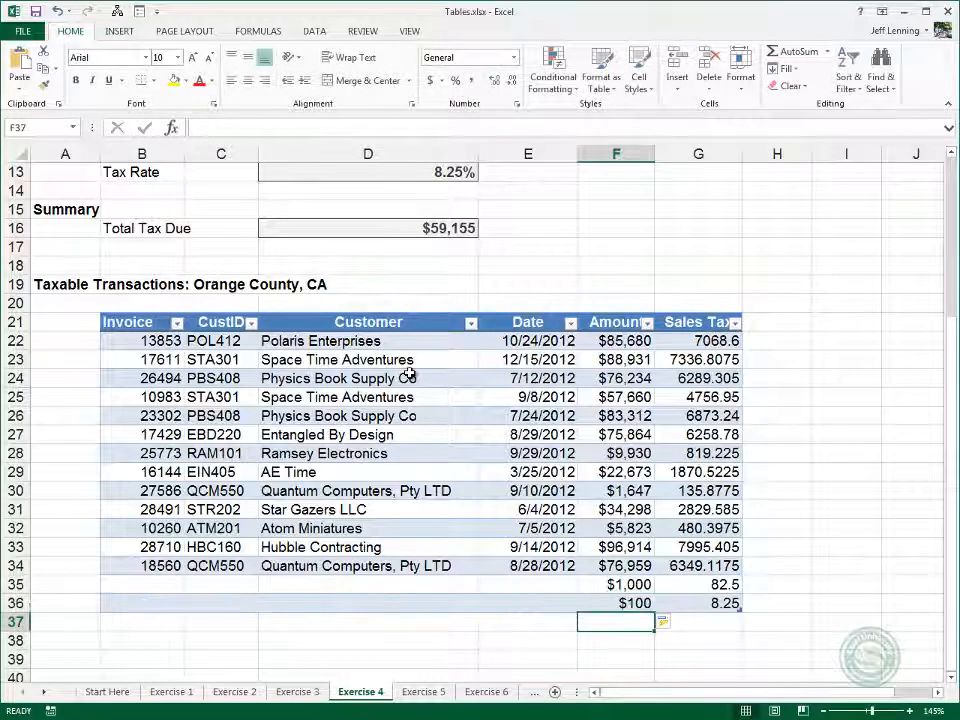
{"action": "type", "text": "10"}
{"action": "key", "text": "Return"}
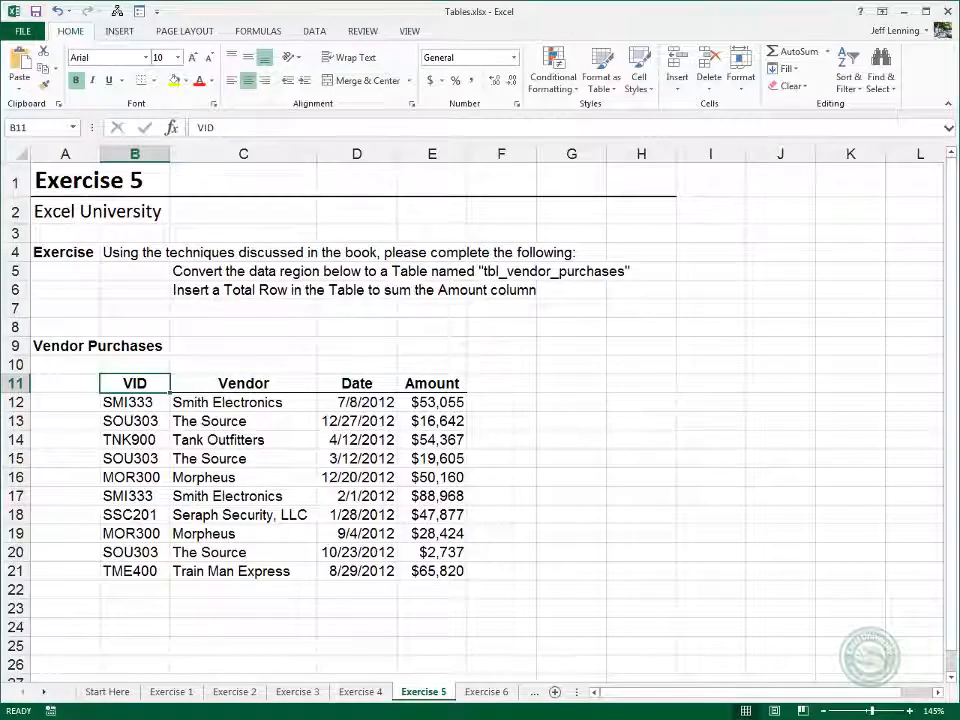
On the Exercise 5 sheet, convert the vendor purchases in B11:E21 into a table and name it tbl_vendor_purchases
{"action": "left_click", "coordinate": [119, 32]}
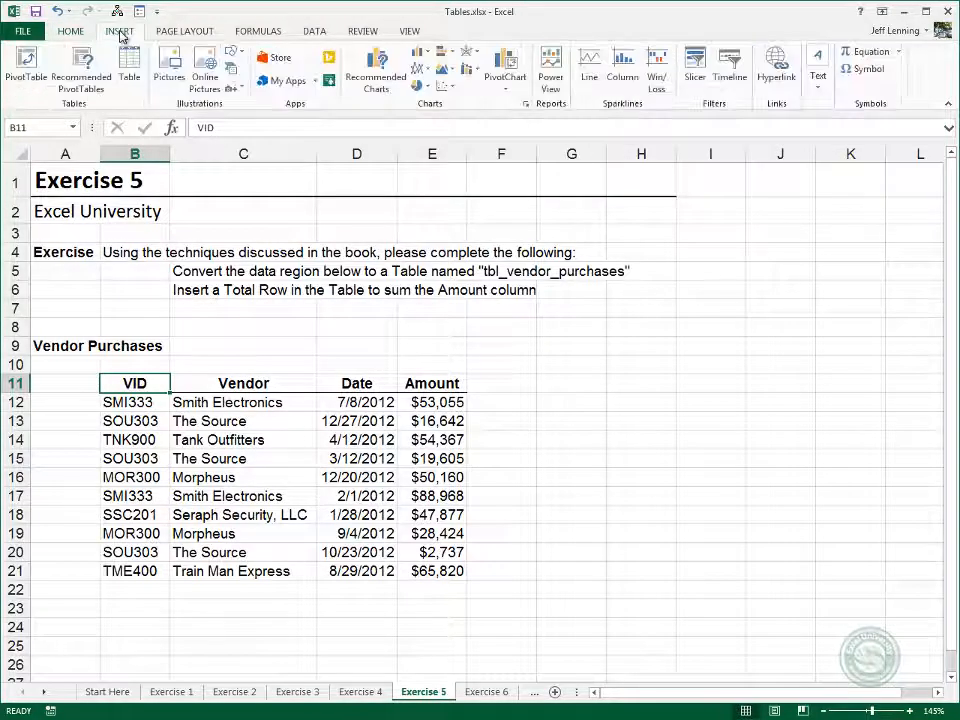
{"action": "left_click", "coordinate": [129, 62]}
{"action": "key", "text": "Return"}
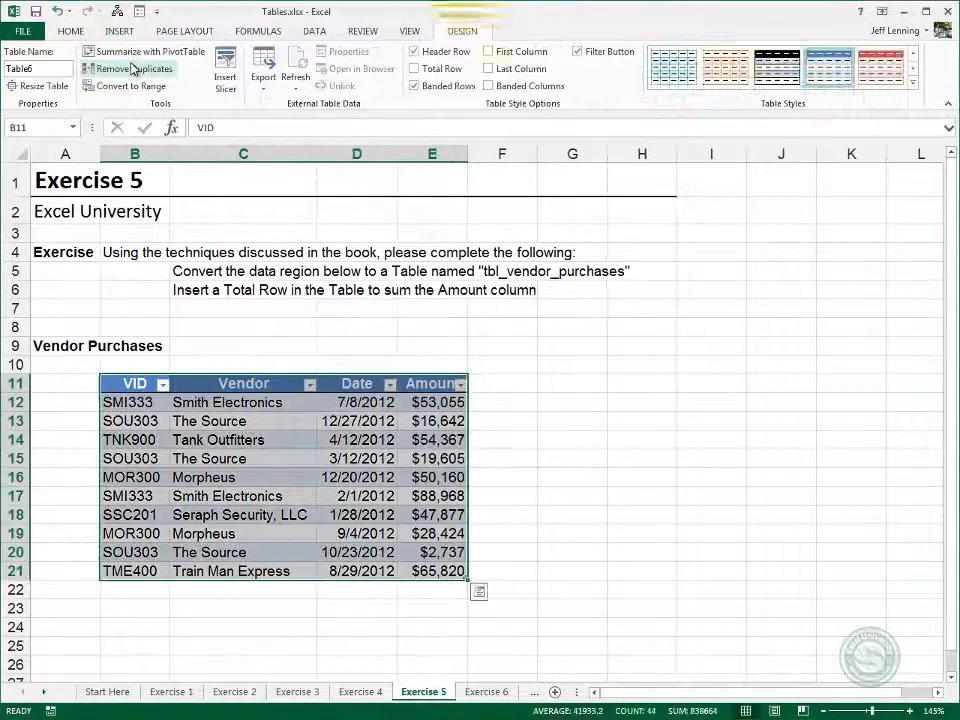
{"action": "left_click", "coordinate": [53, 67]}
{"action": "type", "text": "tbl"}
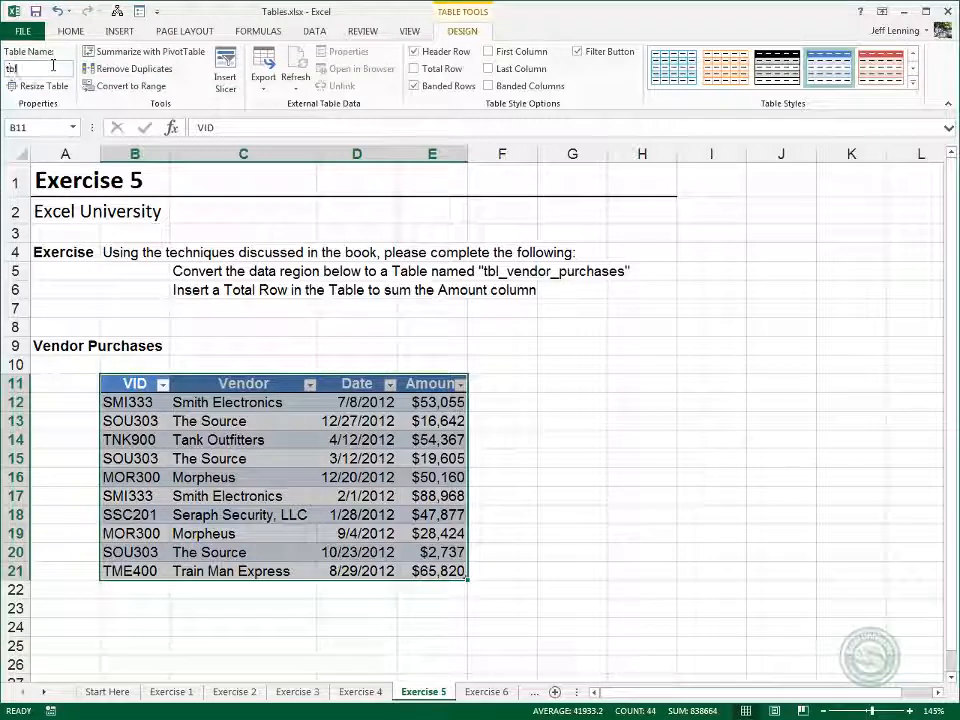
{"action": "type", "text": "_vendor_pu"}
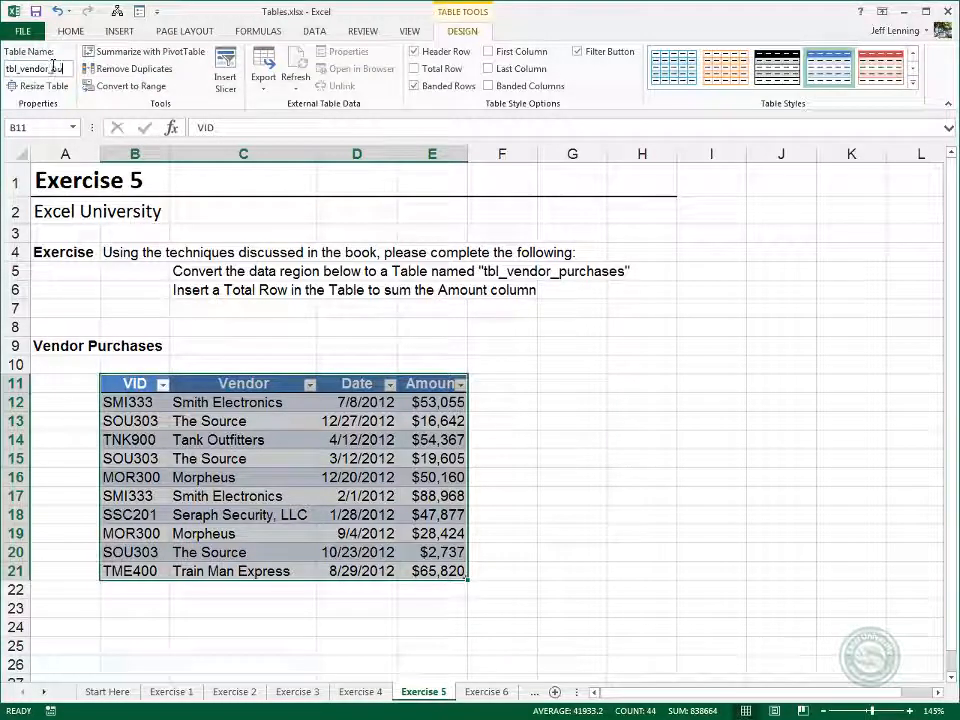
{"action": "type", "text": "rchases"}
{"action": "key", "text": "Return"}
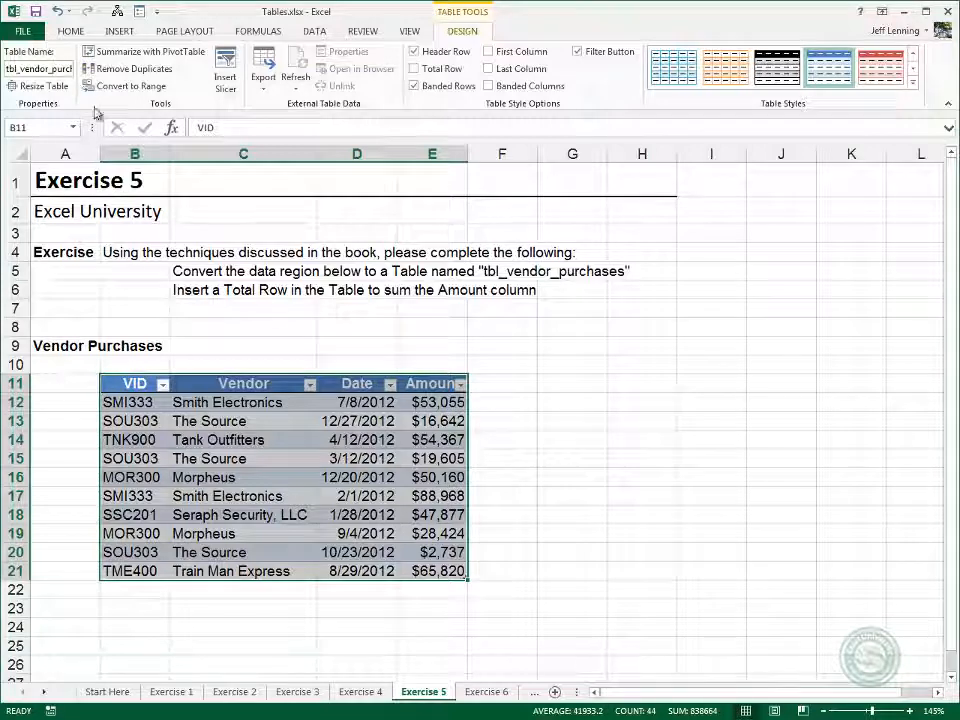
Add a Total Row to the vendor purchases table to sum the Amount column
{"action": "left_click", "coordinate": [257, 410]}
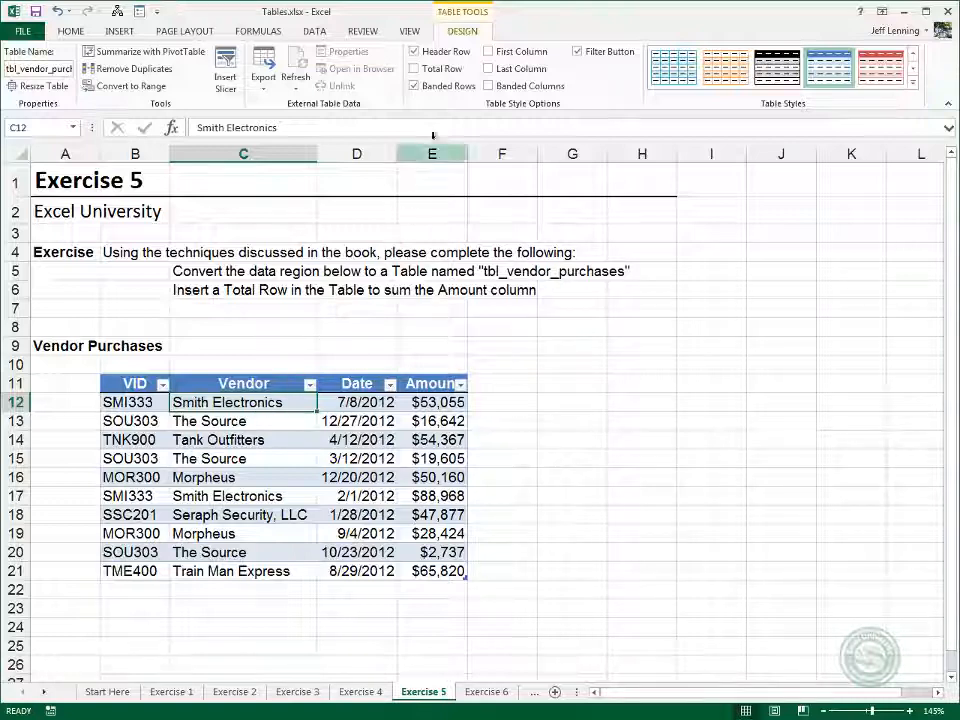
{"action": "left_click", "coordinate": [440, 72]}
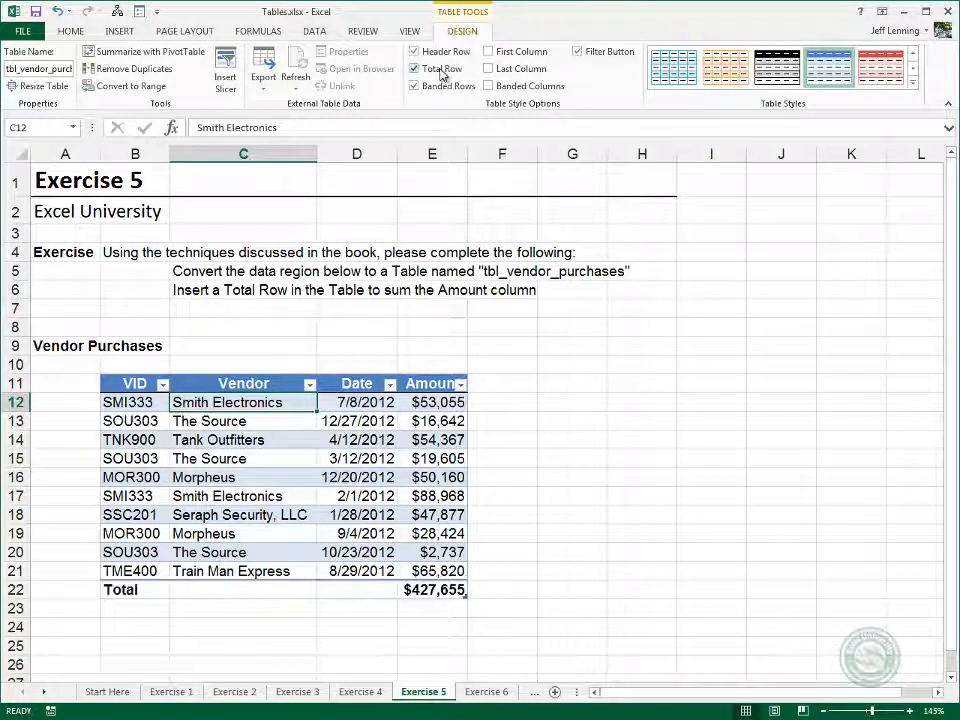
{"action": "left_click", "coordinate": [441, 72]}
{"action": "left_click", "coordinate": [441, 72]}
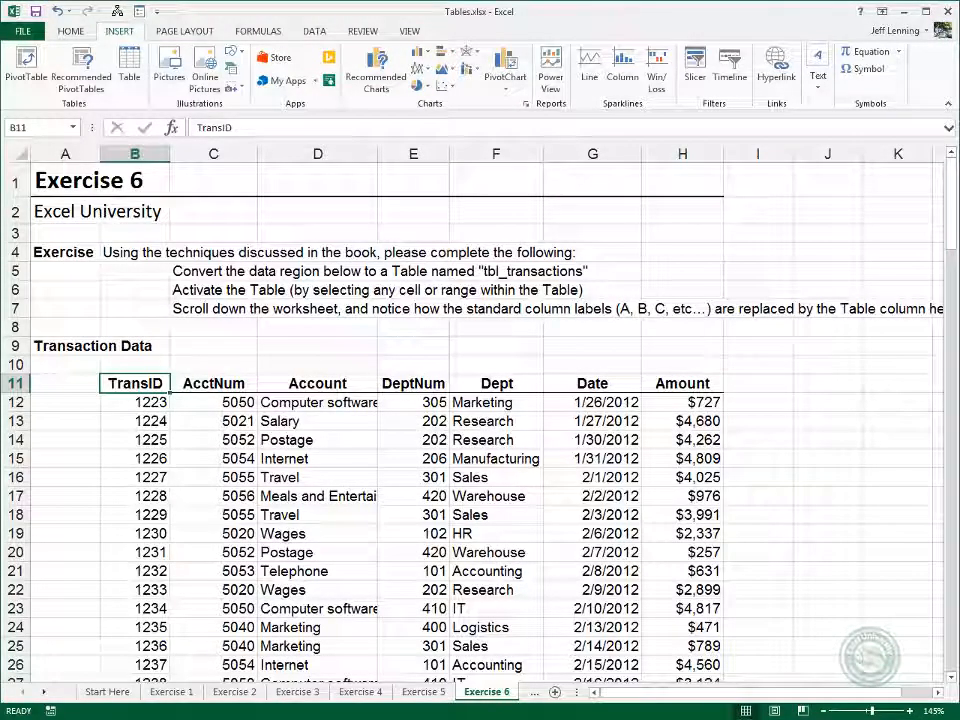
On the Exercise 6 sheet, convert the transaction data in B11:H150 into a table with headers and name it tbl_transactions
{"action": "left_click", "coordinate": [129, 66]}
{"action": "scroll", "coordinate": [197, 170], "scroll_direction": "down", "scroll_amount": 3}
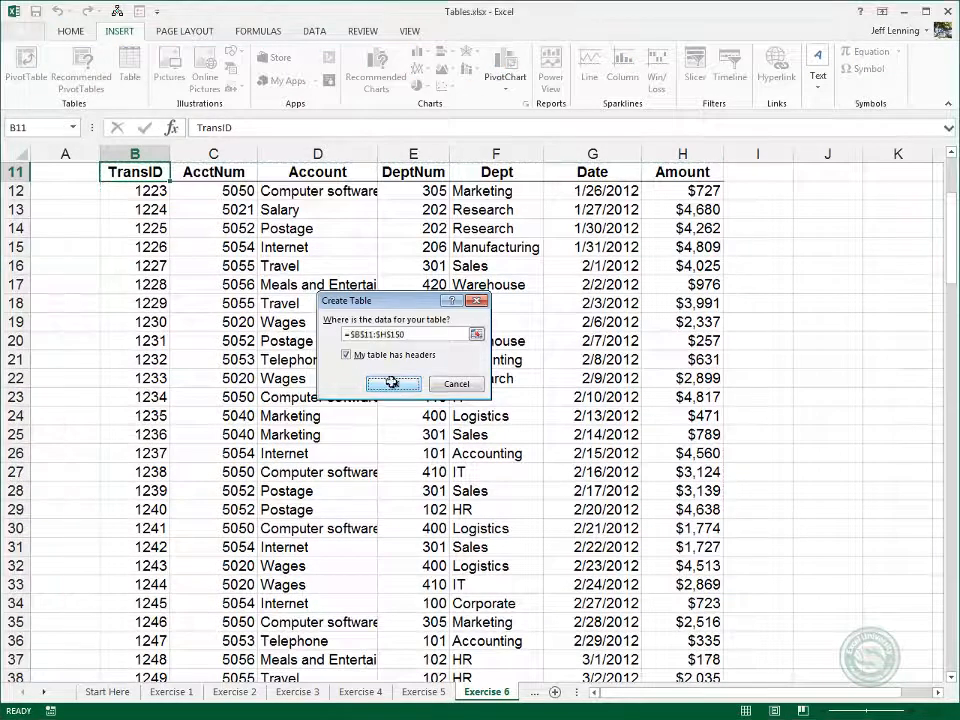
{"action": "left_click", "coordinate": [393, 384]}
{"action": "double_click", "coordinate": [44, 68]}
{"action": "type", "text": "tbl_t"}
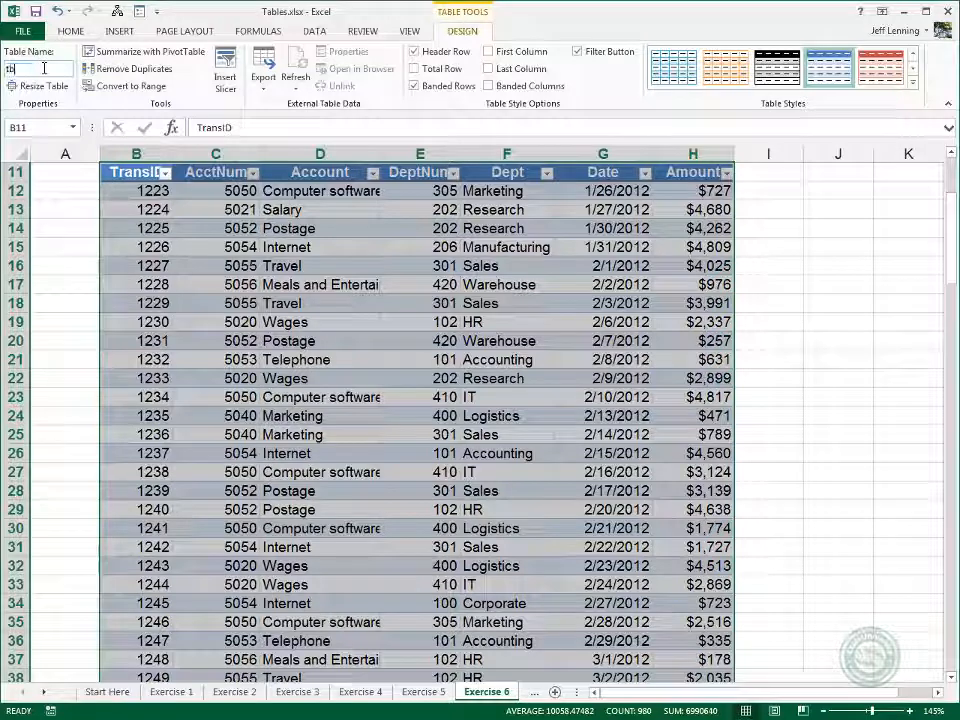
{"action": "type", "text": "ransactions"}
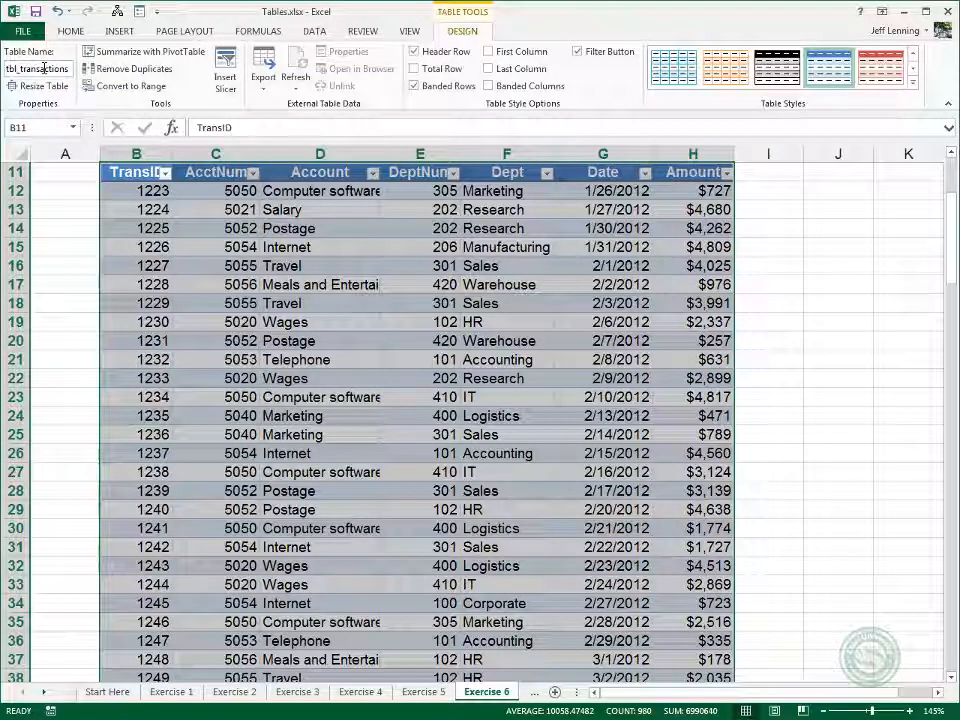
Activate the transactions table at cell C14 and examine the column labels further down the sheet
{"action": "left_click", "coordinate": [216, 231]}
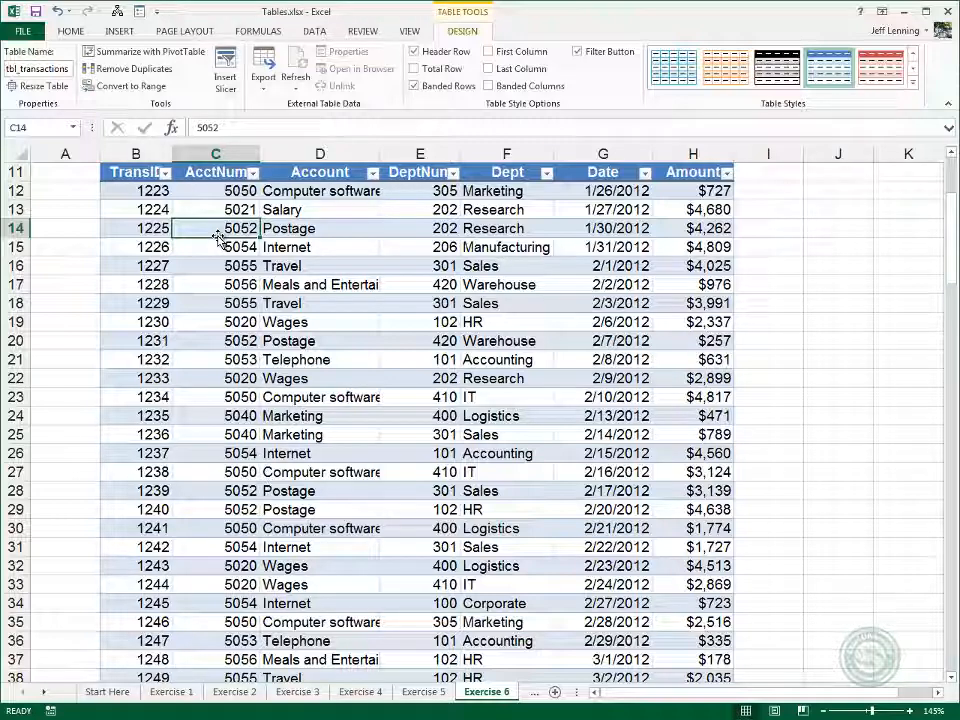
{"action": "scroll", "coordinate": [218, 237], "scroll_direction": "down", "scroll_amount": 3}
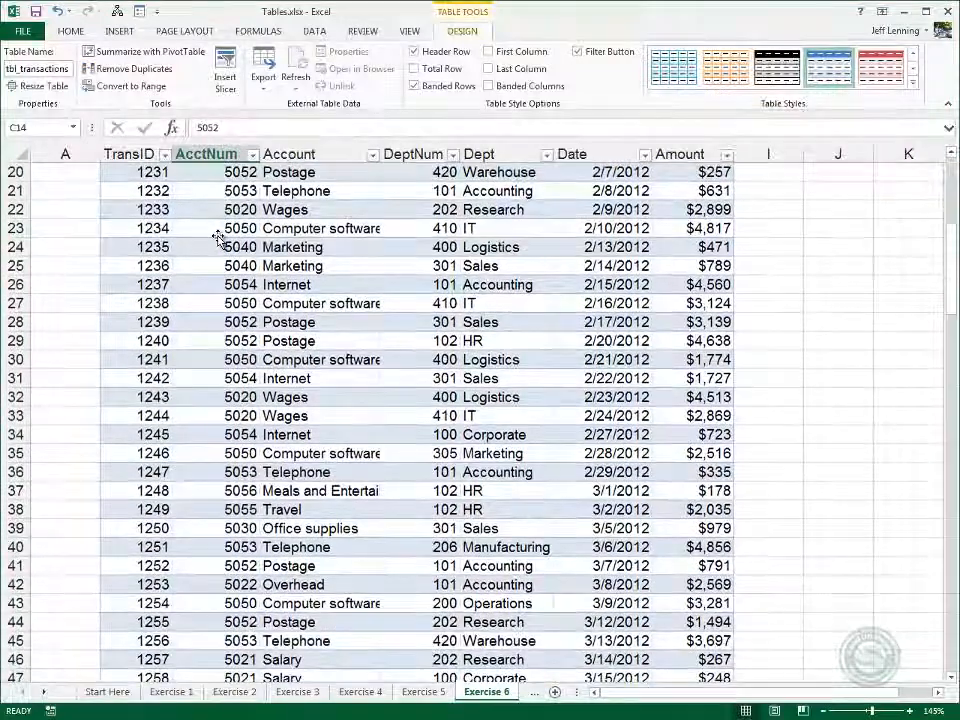
{"action": "scroll", "coordinate": [218, 237], "scroll_direction": "down", "scroll_amount": 1}
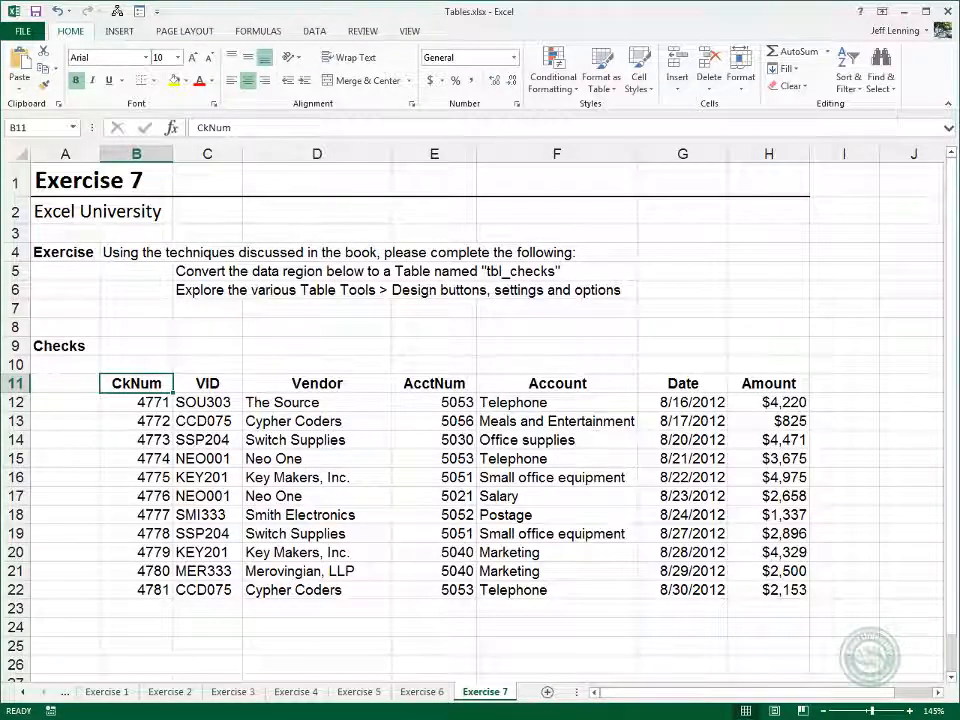
On the Exercise 7 sheet, convert the checks data in B11:H22 into a table with headers and name it tbl_checks
{"action": "left_click", "coordinate": [119, 31]}
{"action": "left_click", "coordinate": [131, 68]}
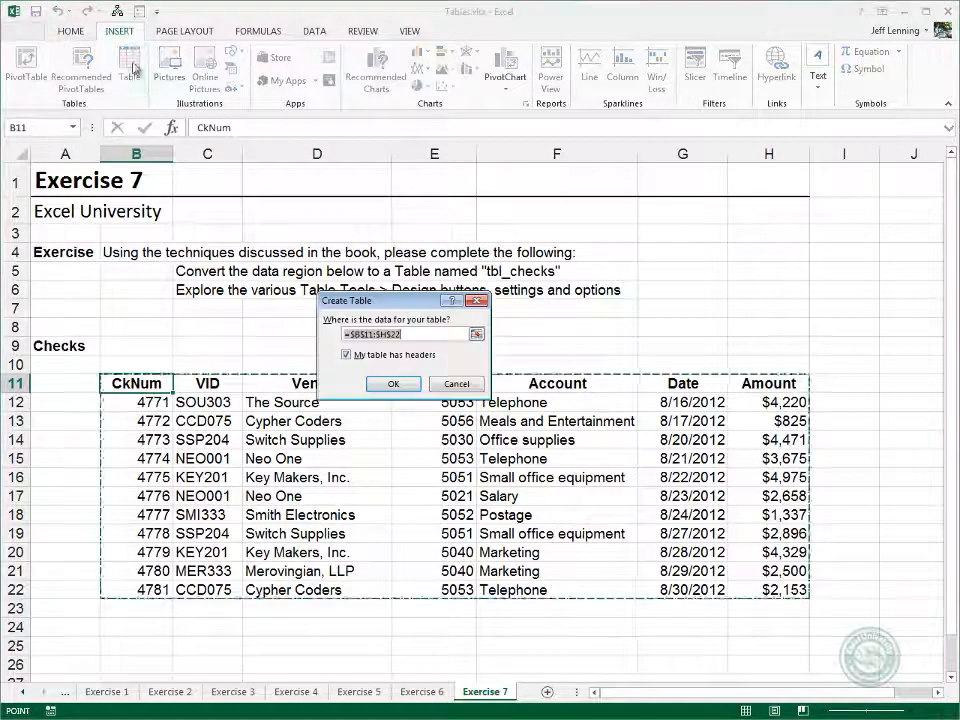
{"action": "left_click", "coordinate": [393, 384]}
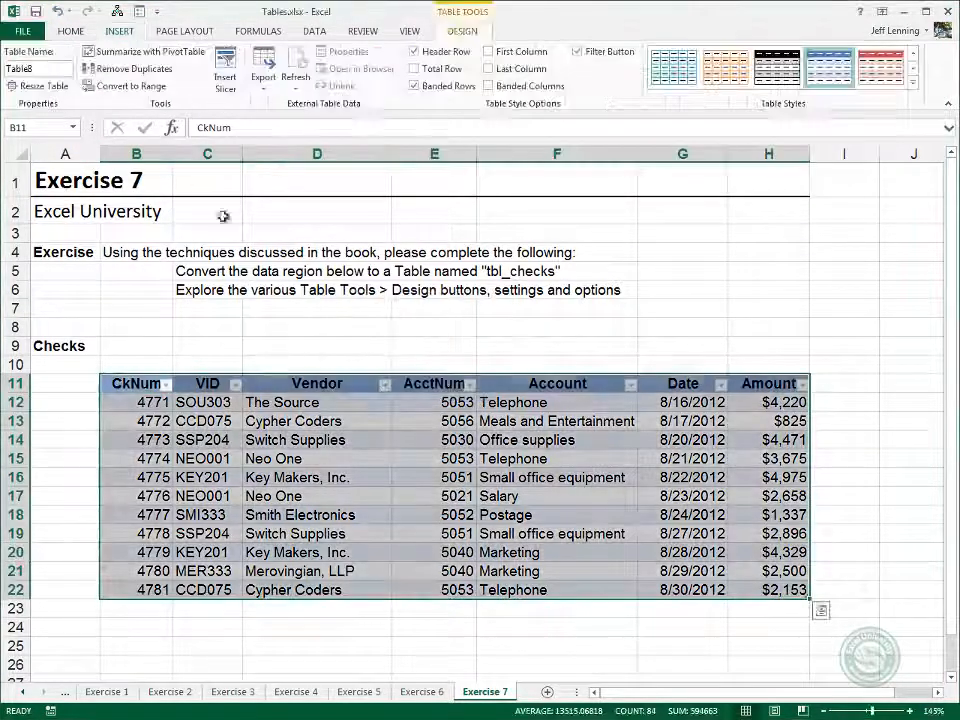
{"action": "left_click", "coordinate": [46, 69]}
{"action": "type", "text": "tbl_checks"}
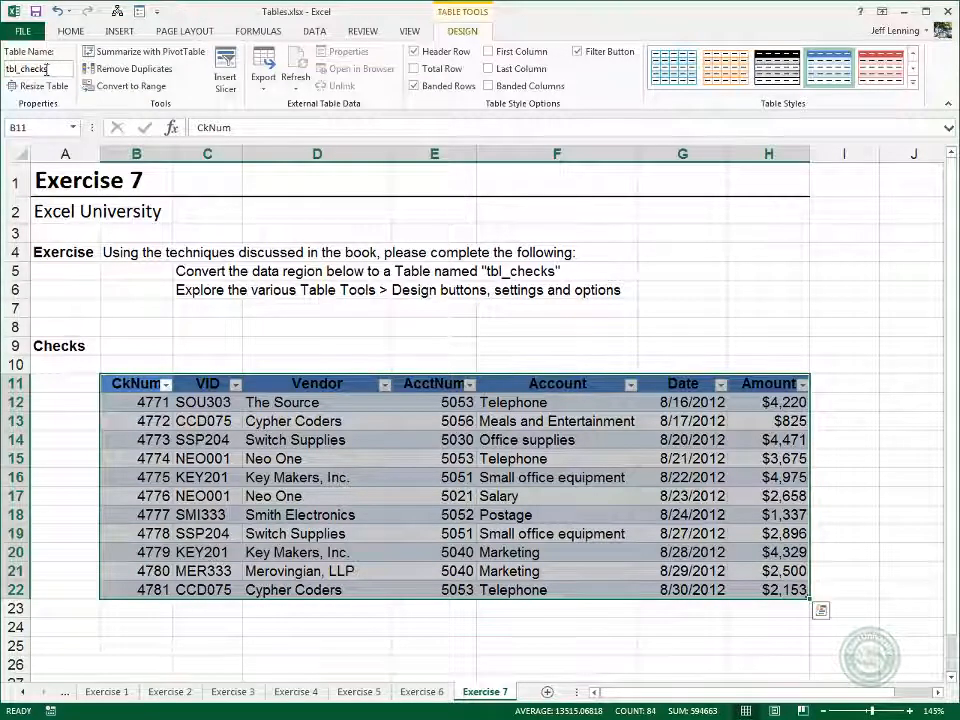
{"action": "left_click", "coordinate": [233, 402]}
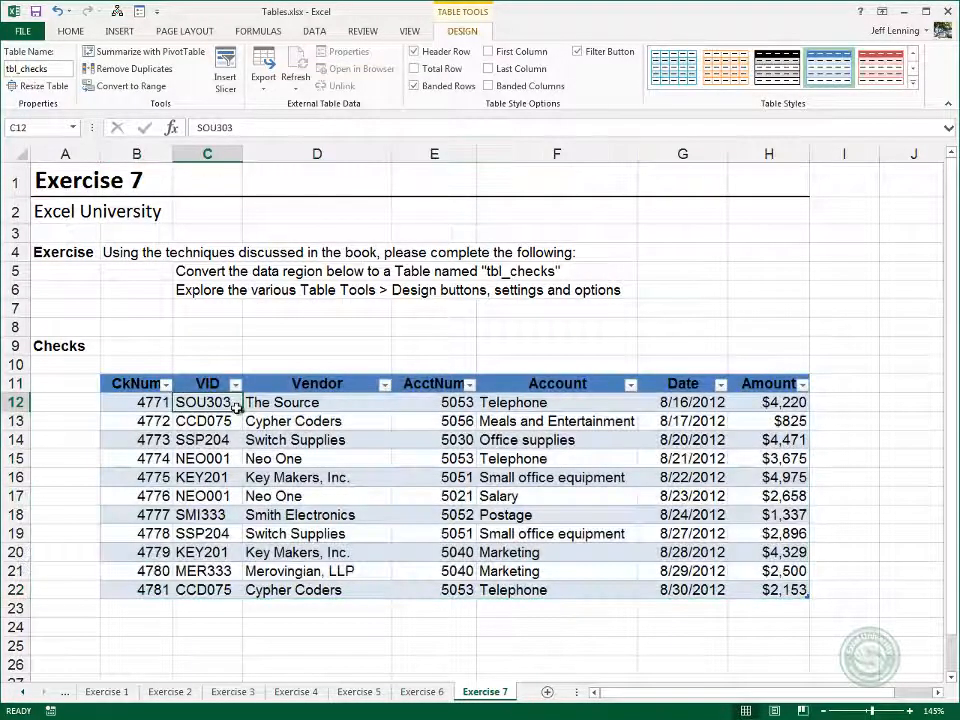
Explore the checks table's design options by previewing table styles and switching Total Row and Banded Columns on and off
{"action": "left_click", "coordinate": [912, 84]}
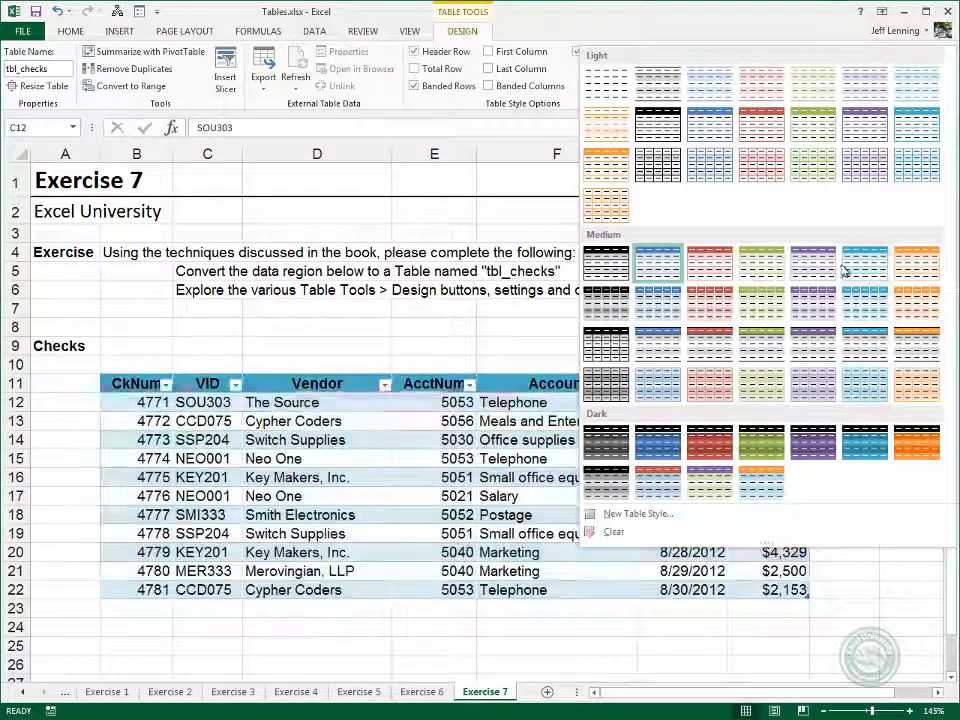
{"action": "left_click", "coordinate": [518, 244]}
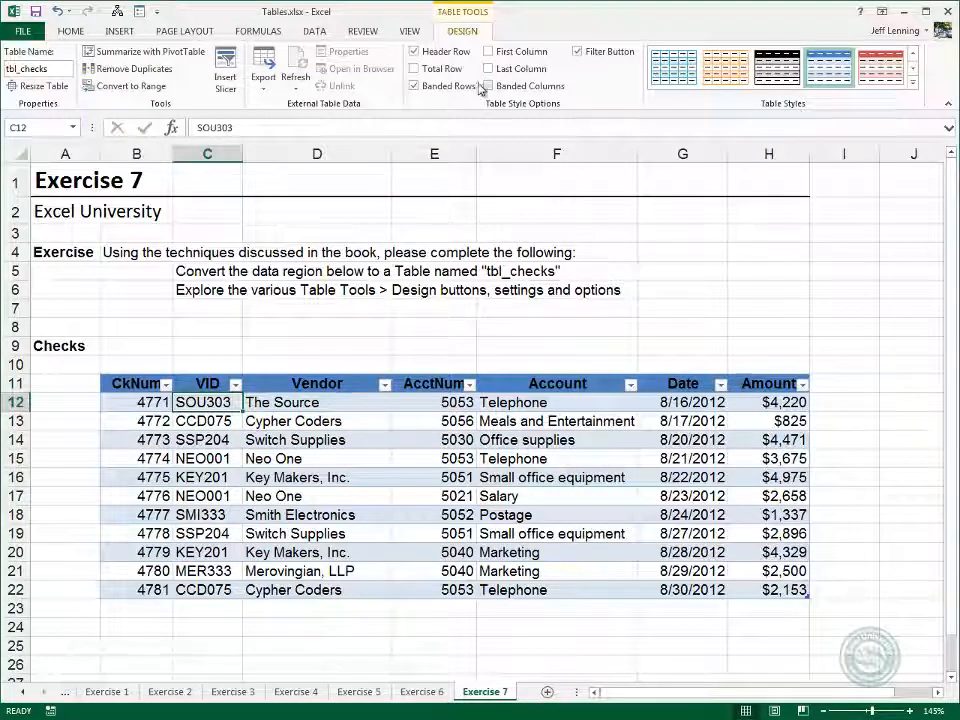
{"action": "left_click", "coordinate": [446, 72]}
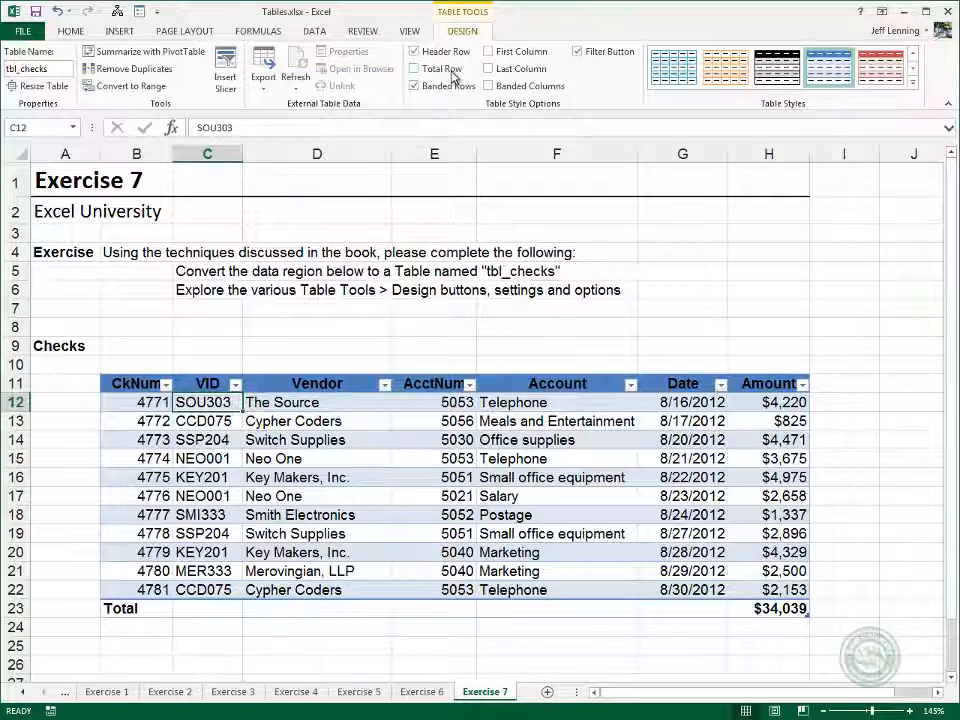
{"action": "left_click", "coordinate": [446, 70]}
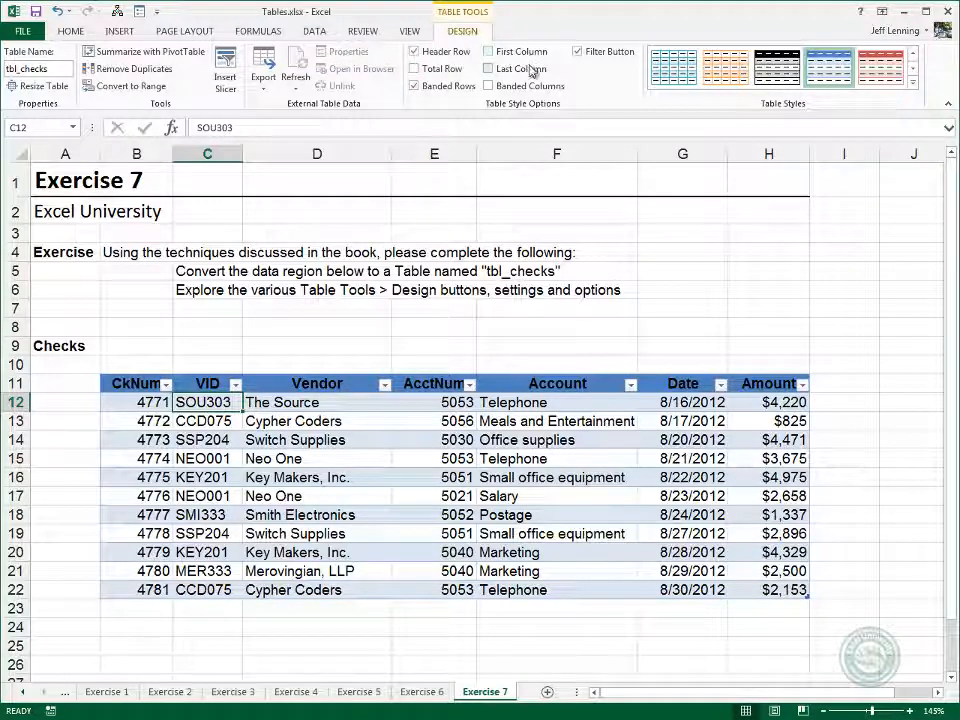
{"action": "left_click", "coordinate": [530, 88]}
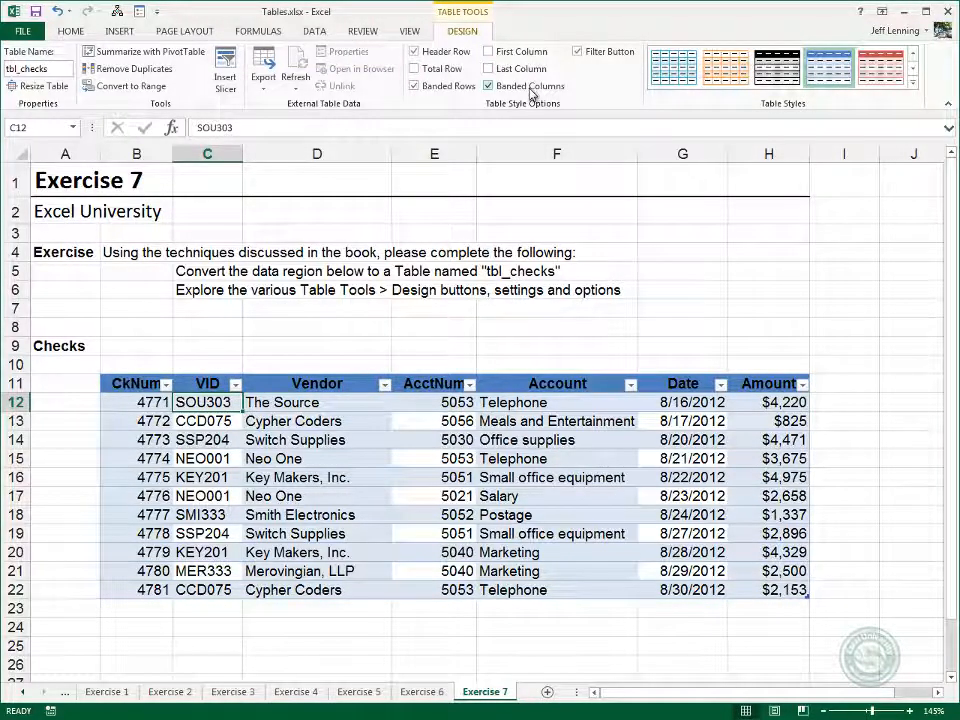
{"action": "left_click", "coordinate": [530, 88]}
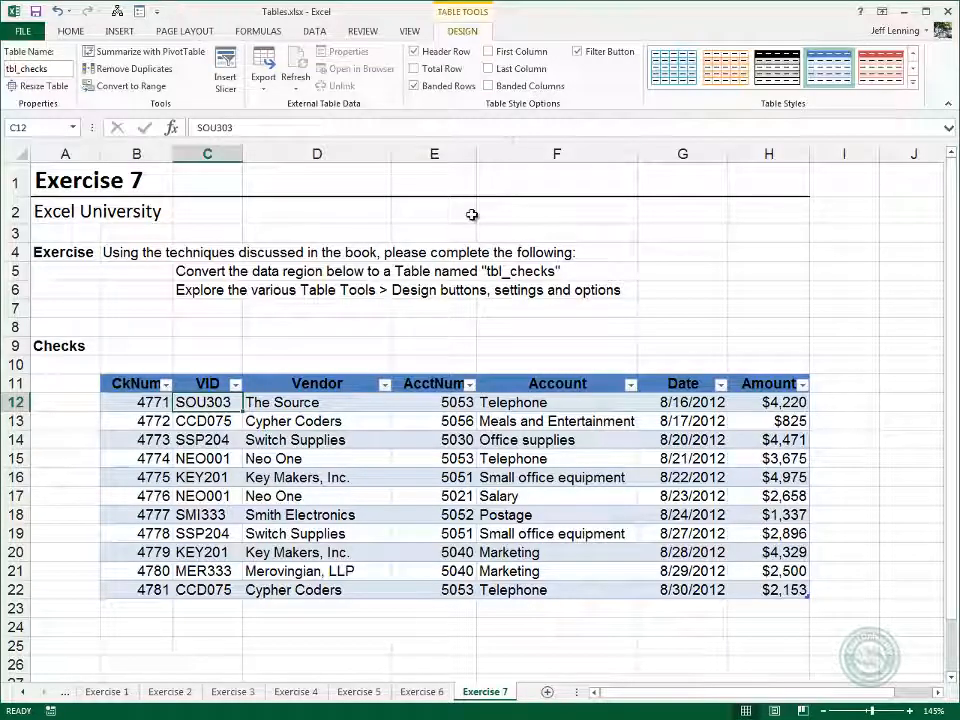